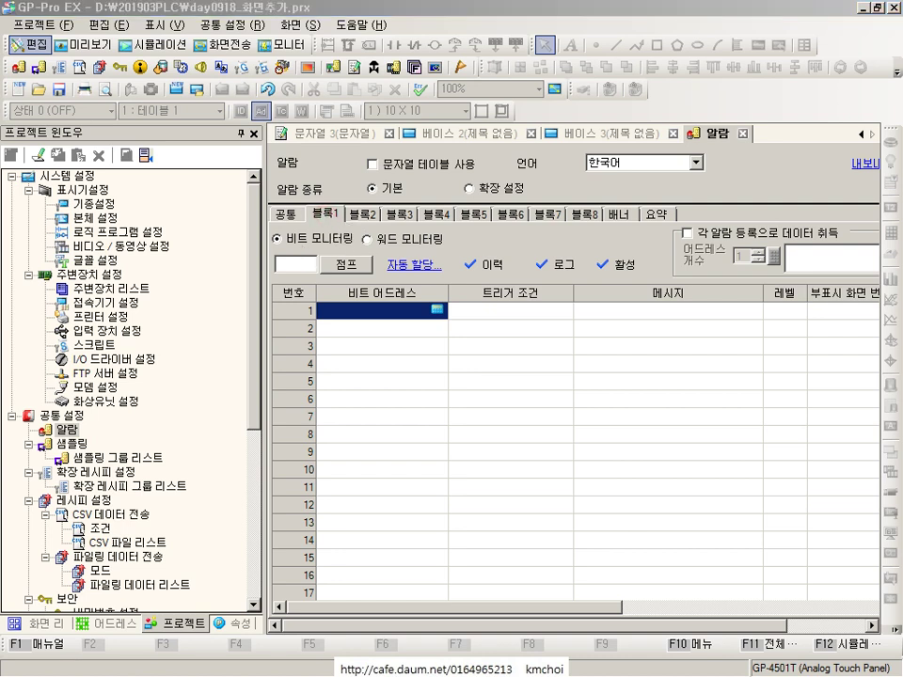
Set the bit addresses of Block 1 alarms 1 and 2 to [PLC1]M000000 and [PLC1]M000001
left_click(368, 315)
type("m0")
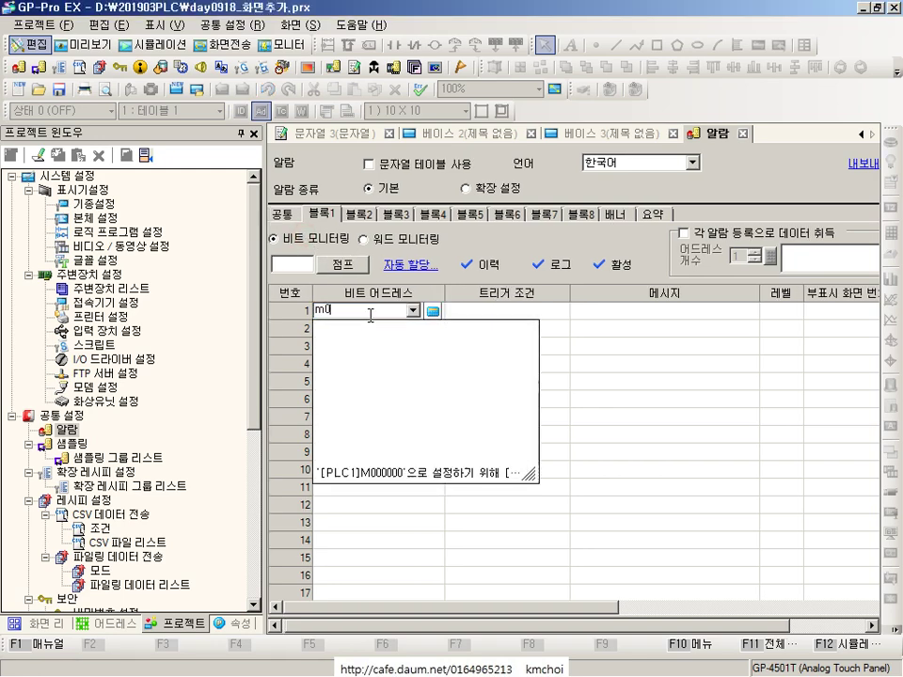
key("Return")
left_click(372, 320)
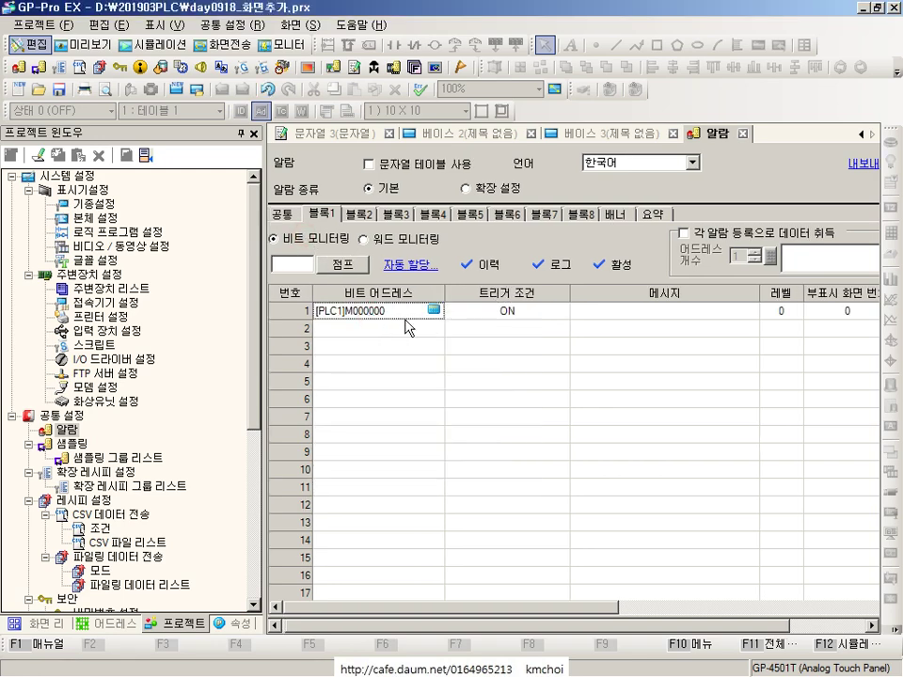
left_click(396, 327)
double_click(396, 329)
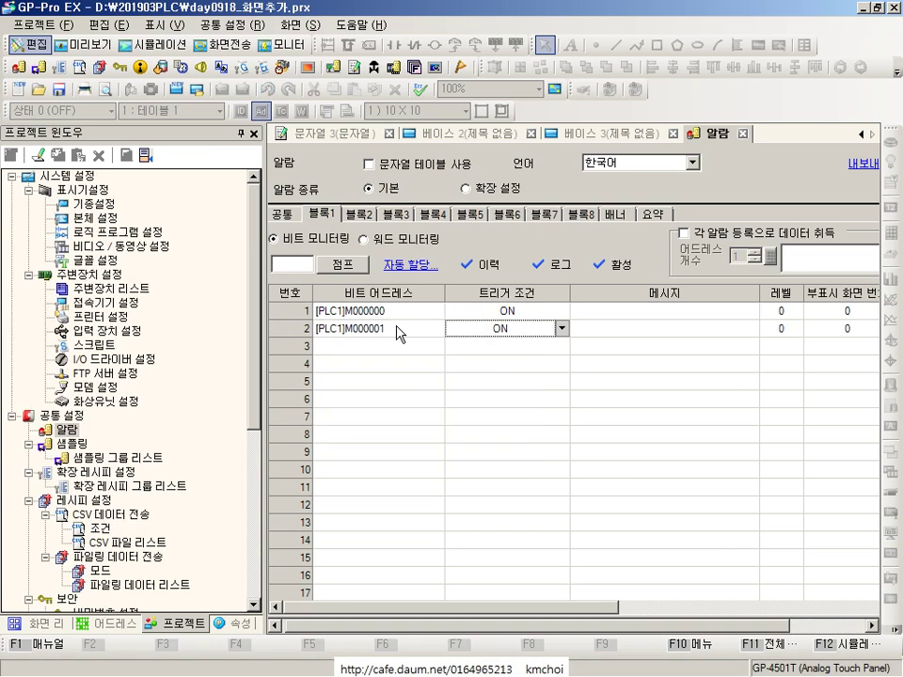
left_click(396, 329)
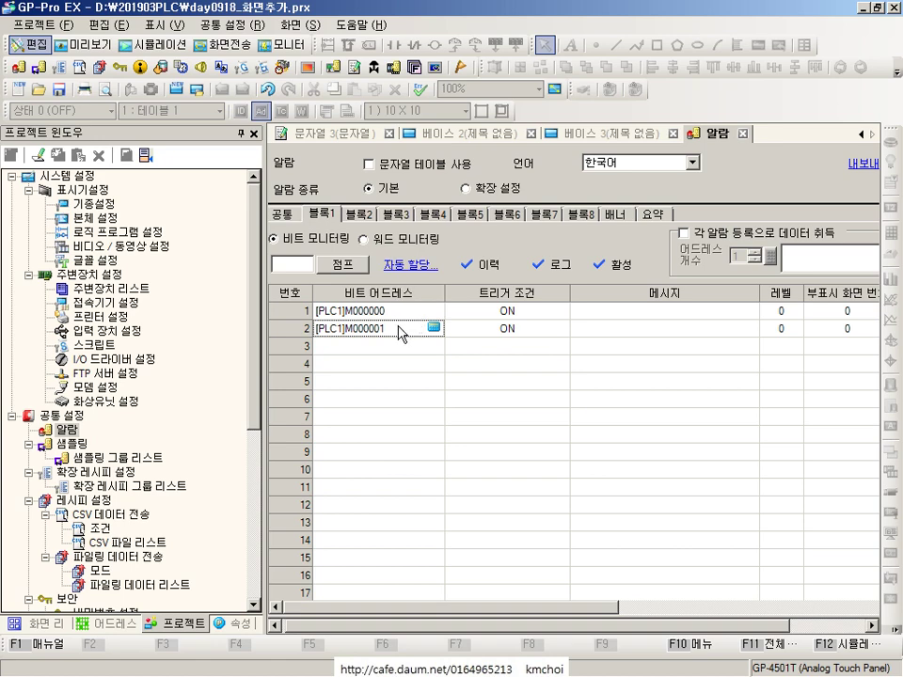
Auto-assign 5 consecutive alarm bits starting at [PLC1]M000000, with an address increment of 1 and the bit ON trigger
left_click(411, 267)
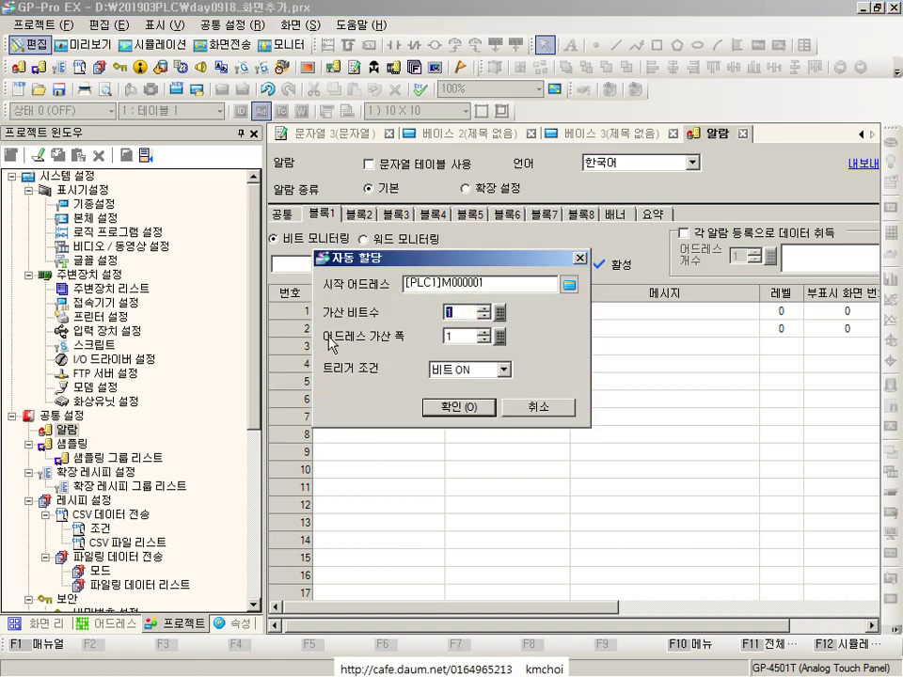
key("Escape")
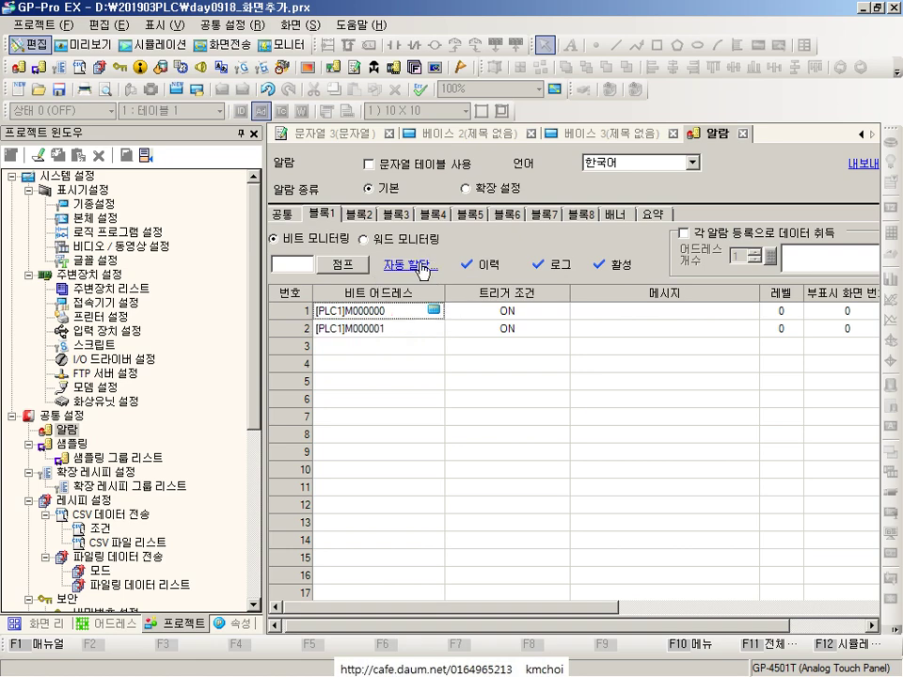
left_click(411, 266)
key("Tab")
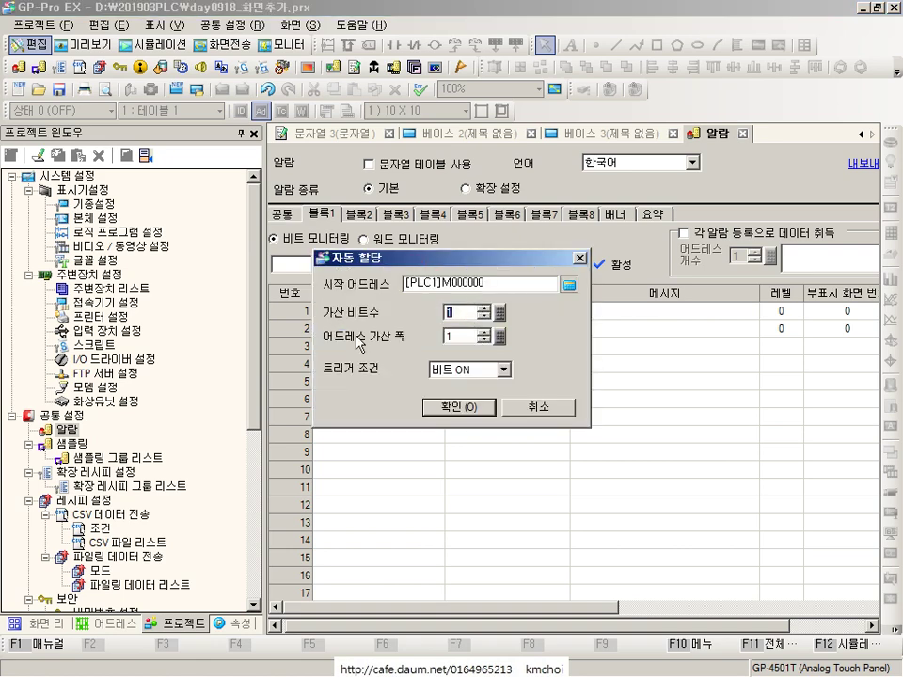
type("5")
left_click(461, 408)
left_click(466, 398)
left_click(484, 365)
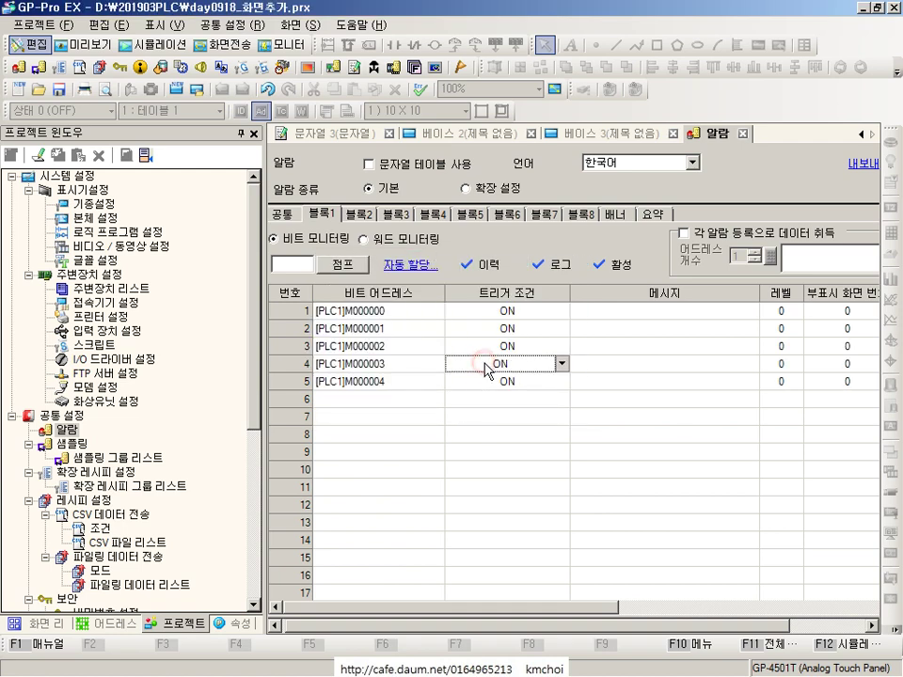
left_click(507, 312)
left_click(522, 330)
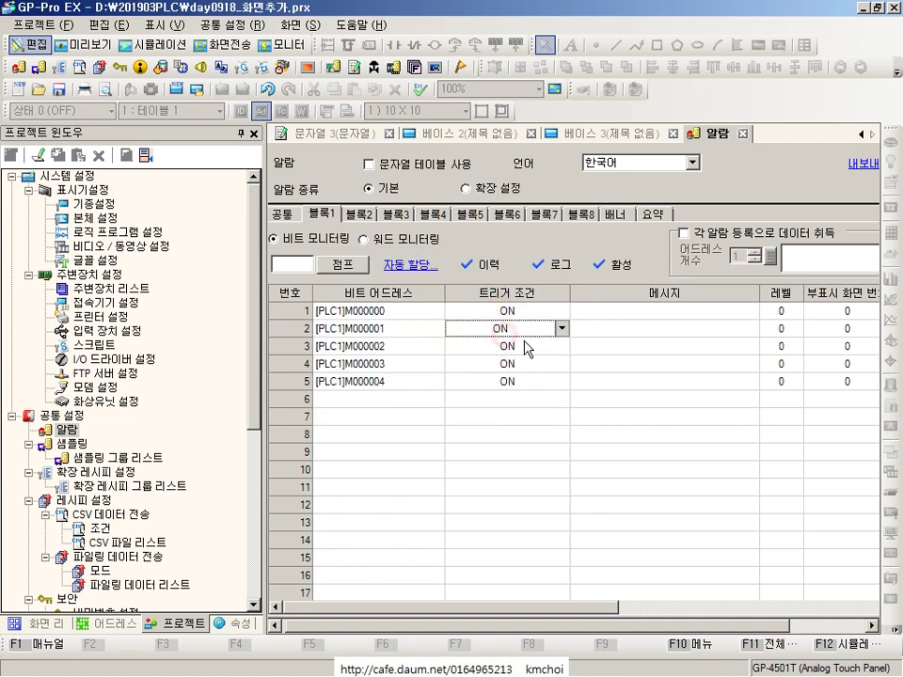
left_click(555, 311)
left_click(561, 310)
Enter "알람 1발생" as the message of alarm 1
left_click(613, 314)
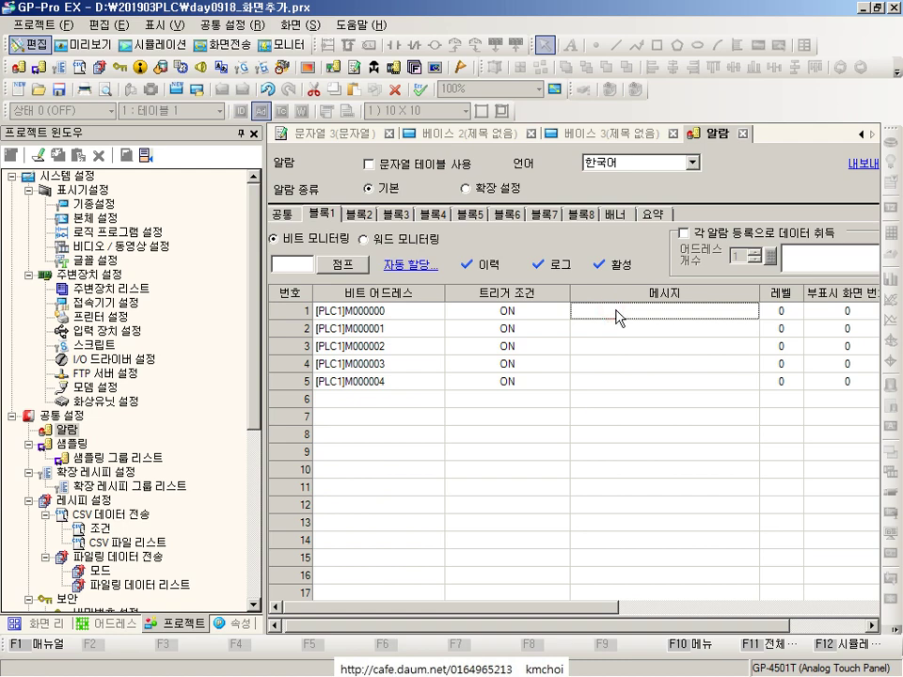
type("dkfl")
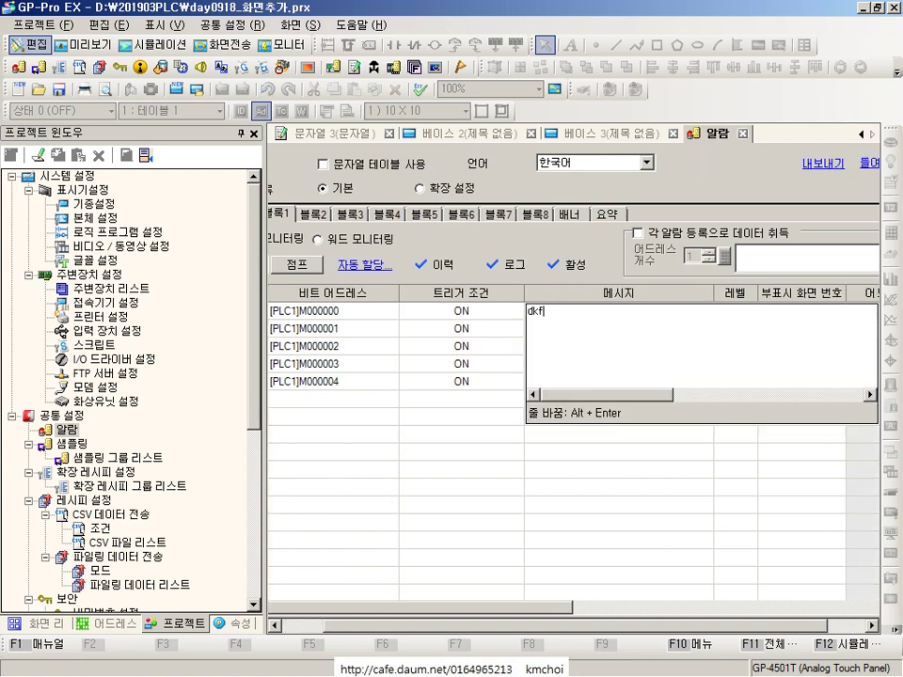
type("알람 1")
type("발새")
key("Return")
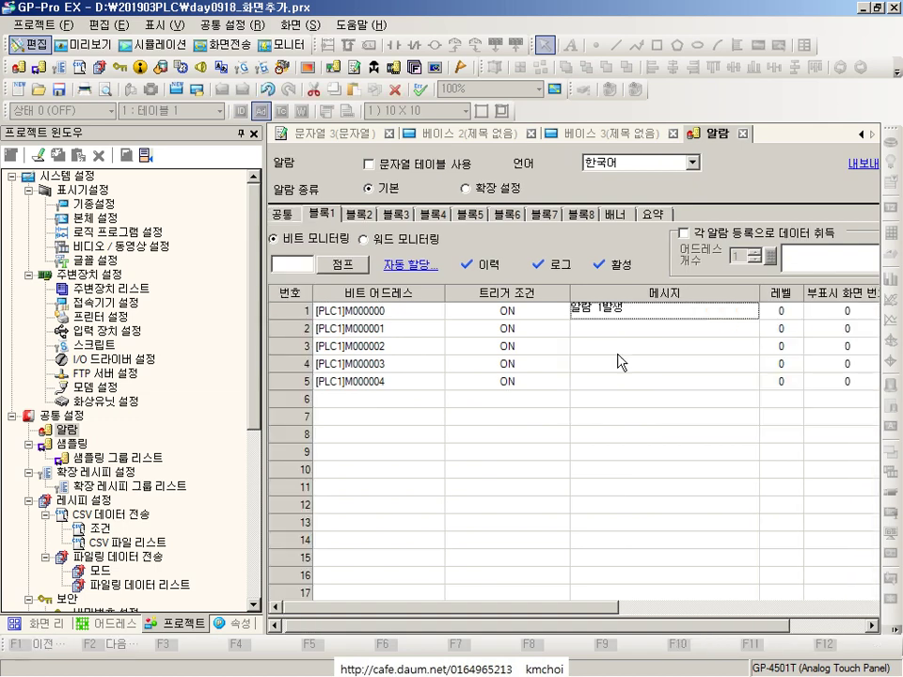
Copy the message "알람 1발생" into alarm rows 2 to 5
key("ctrl+v")
key("Down")
key("ctrl+v")
key("Down")
type("알람 1발생")
key("Down")
type("알람 1발생")
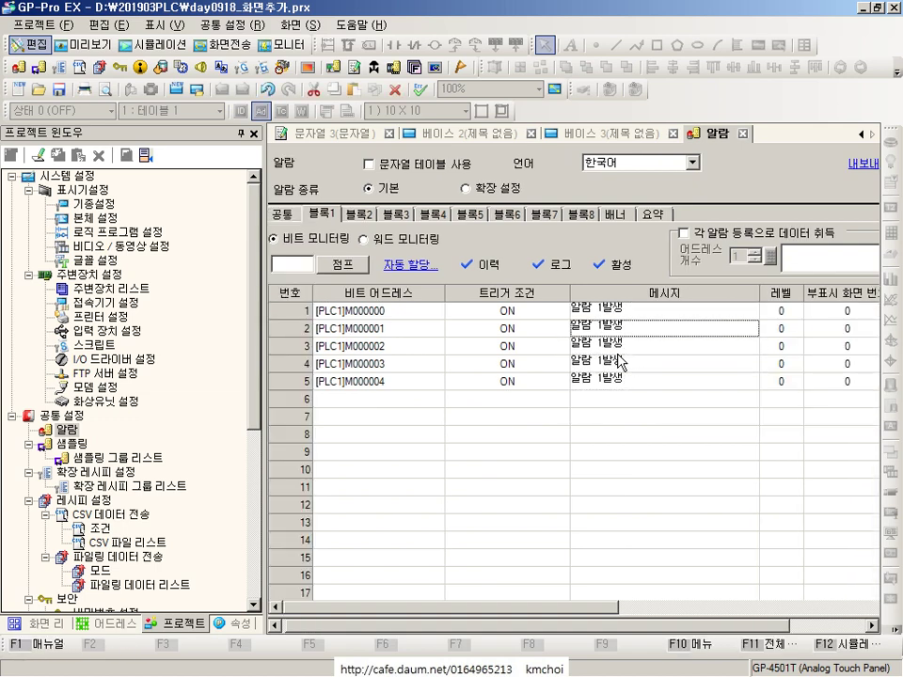
Change the message of alarm 2 to "알람 2발생"
key("Up")
key("Up")
key("Up")
key("Up")
key("F2")
key("Return")
key("F2")
key("Home")
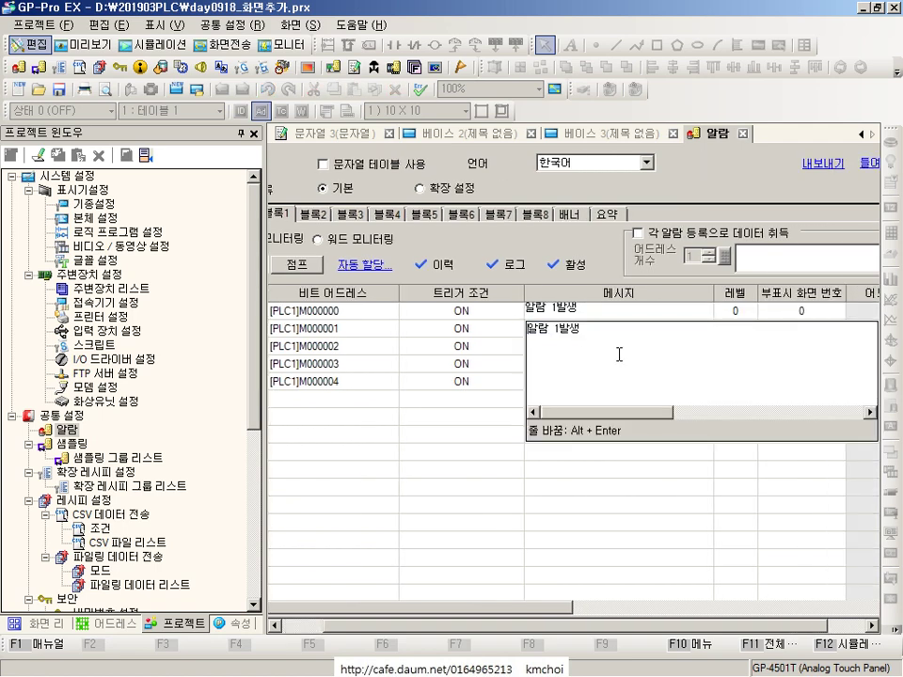
key("Return")
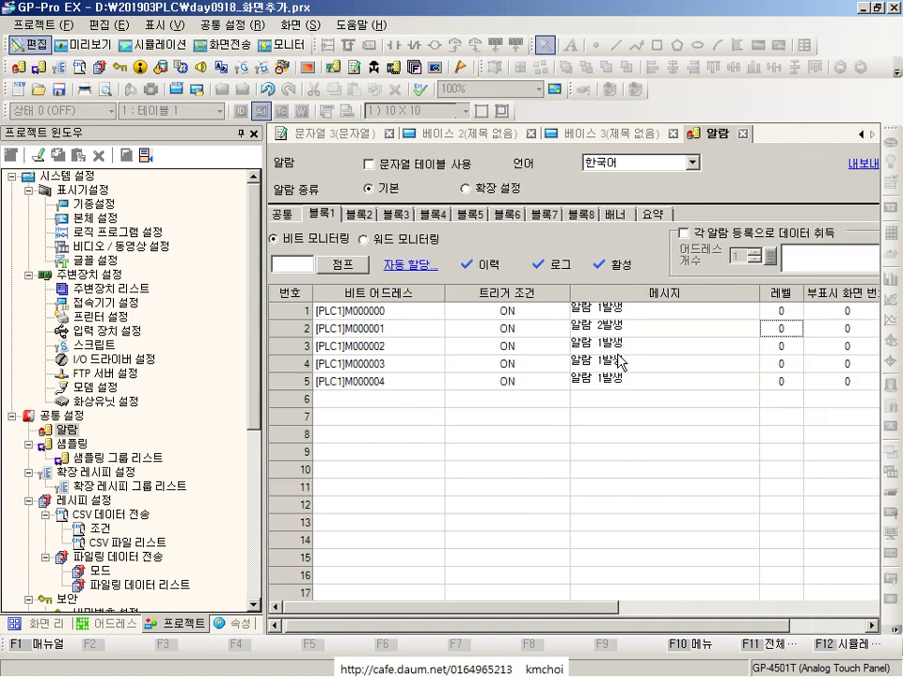
Change the message of alarm 3 to "알람 3발생"
key("F2")
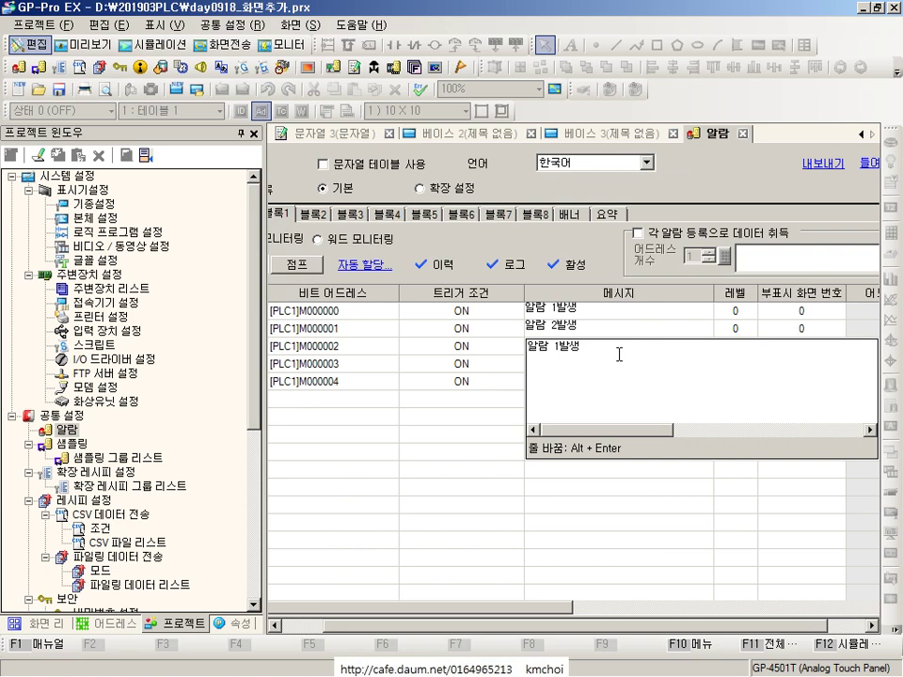
key("Delete")
type("3")
key("Return")
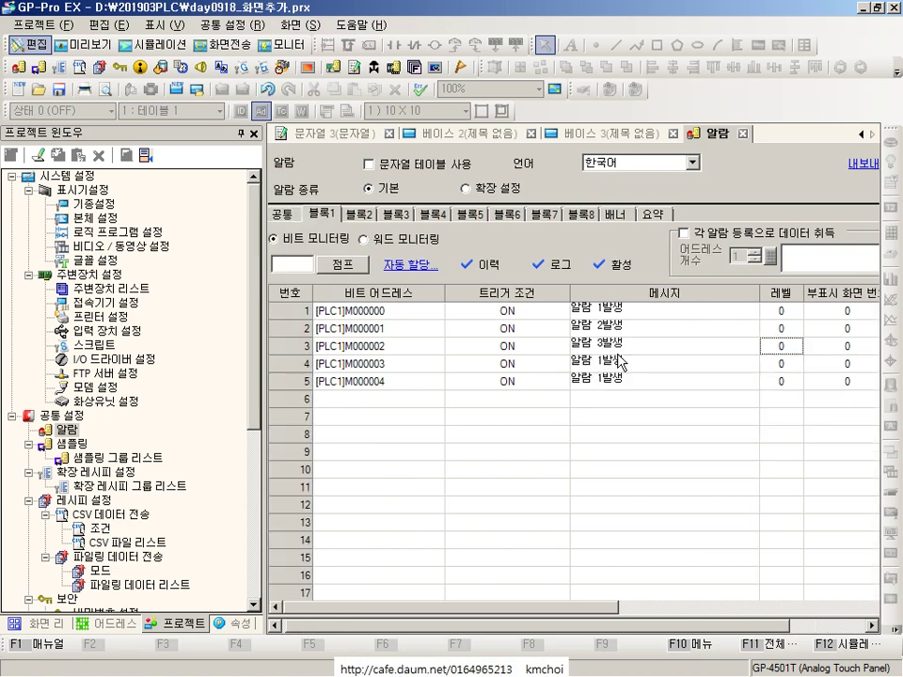
Change the messages of alarms 4 and 5 to "알람 4발생" and "알람 5발생"
key("F2")
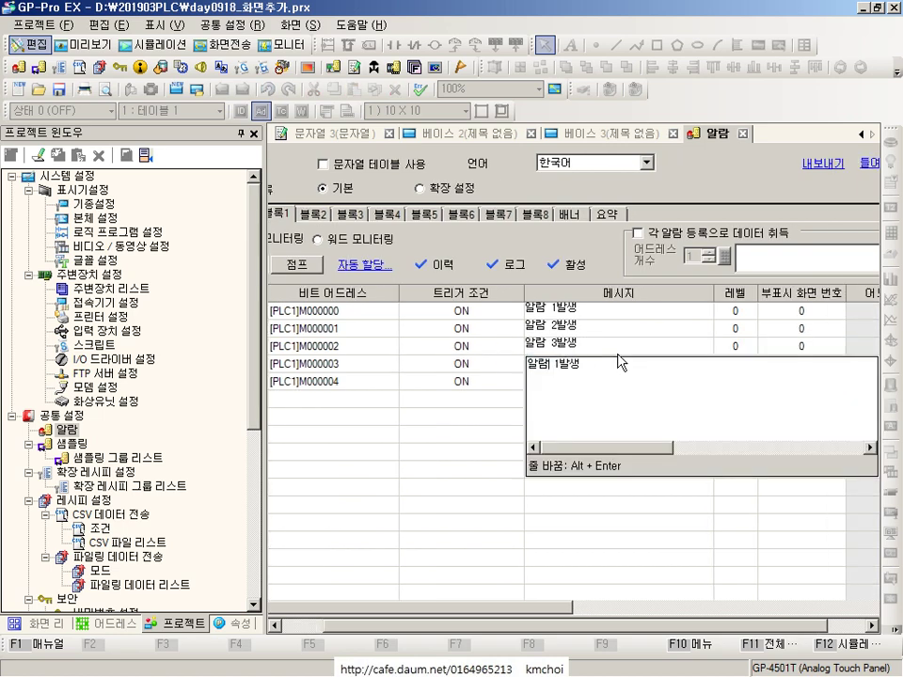
key("Return")
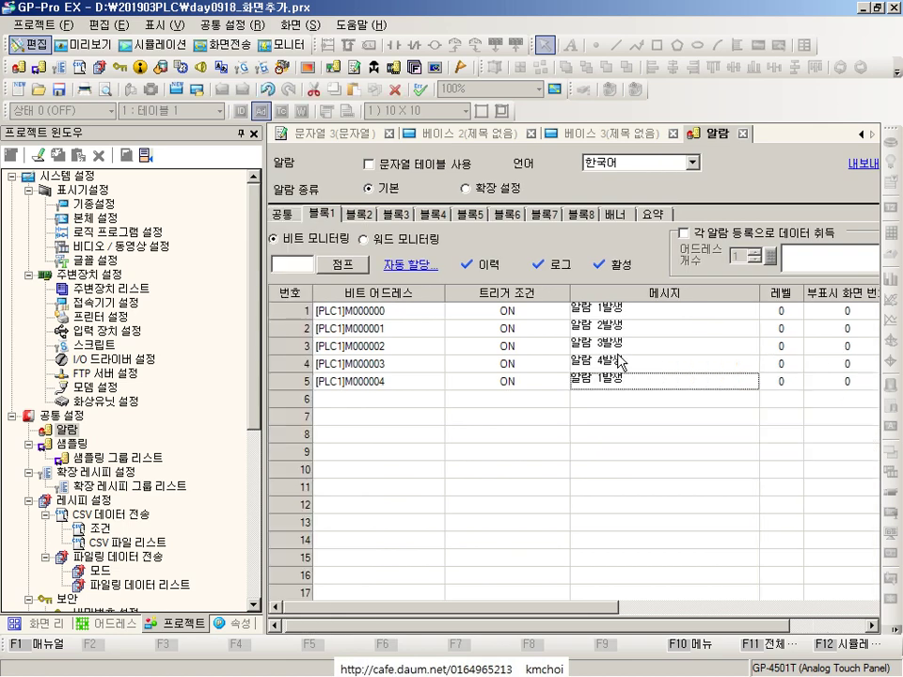
key("F2")
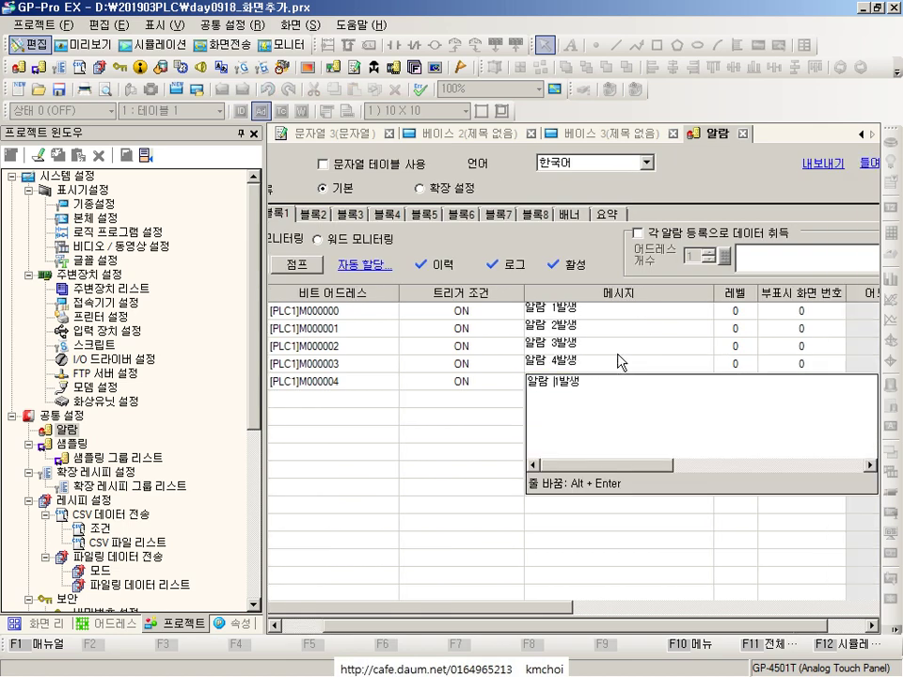
key("Delete")
type("5")
key("Tab")
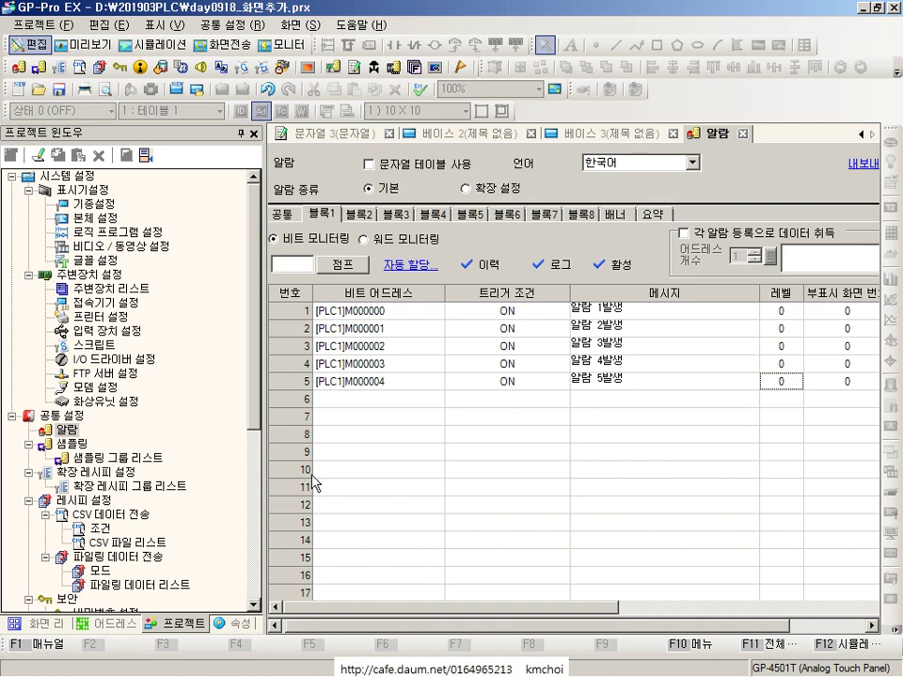
Disable banner use (배너 사용) in the common alarm settings and accept deletion of the existing banner settings
left_click(544, 312)
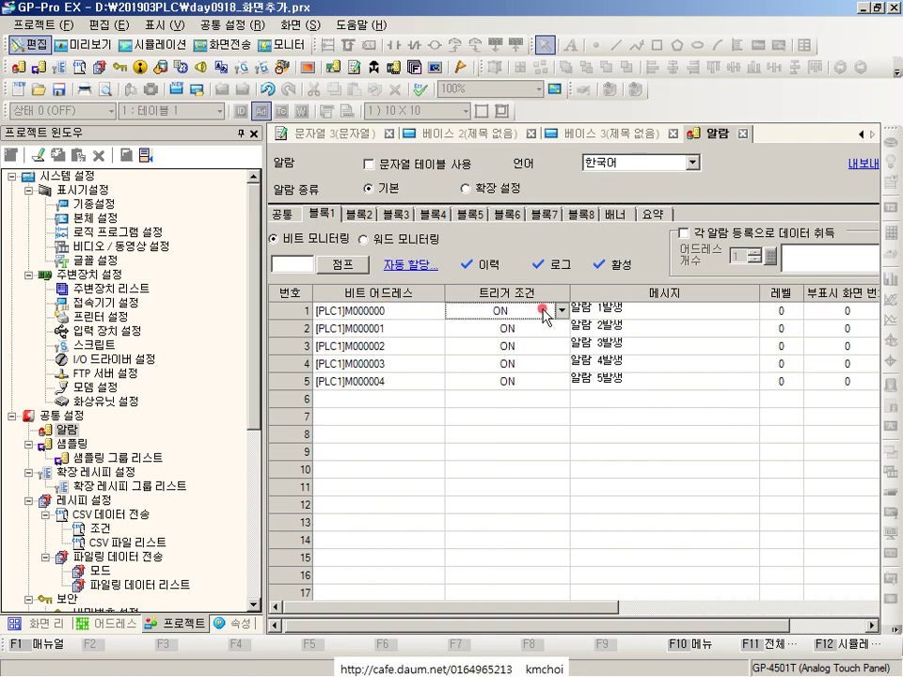
left_click(320, 212)
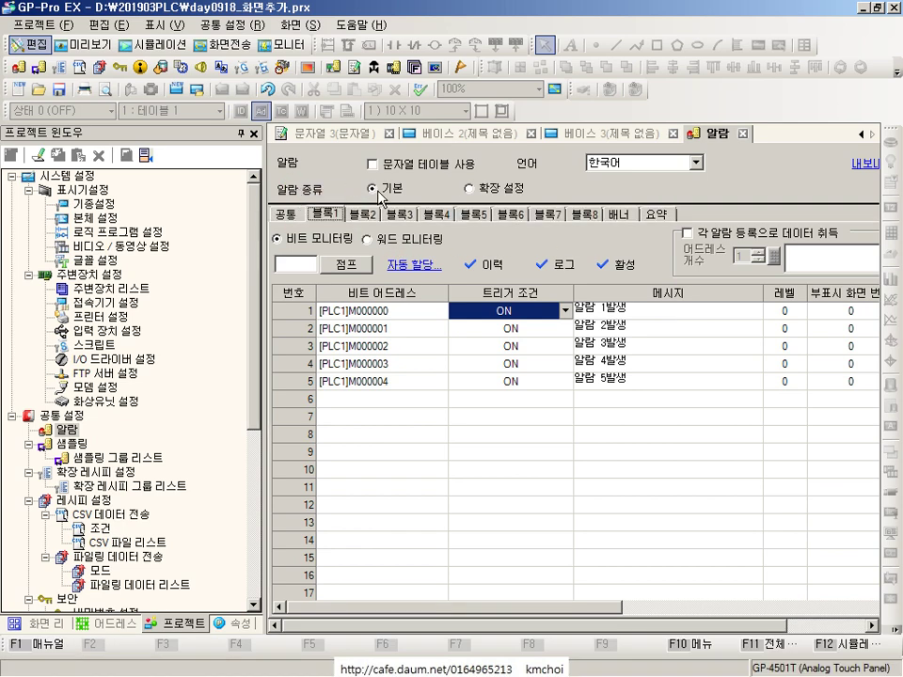
left_click(618, 215)
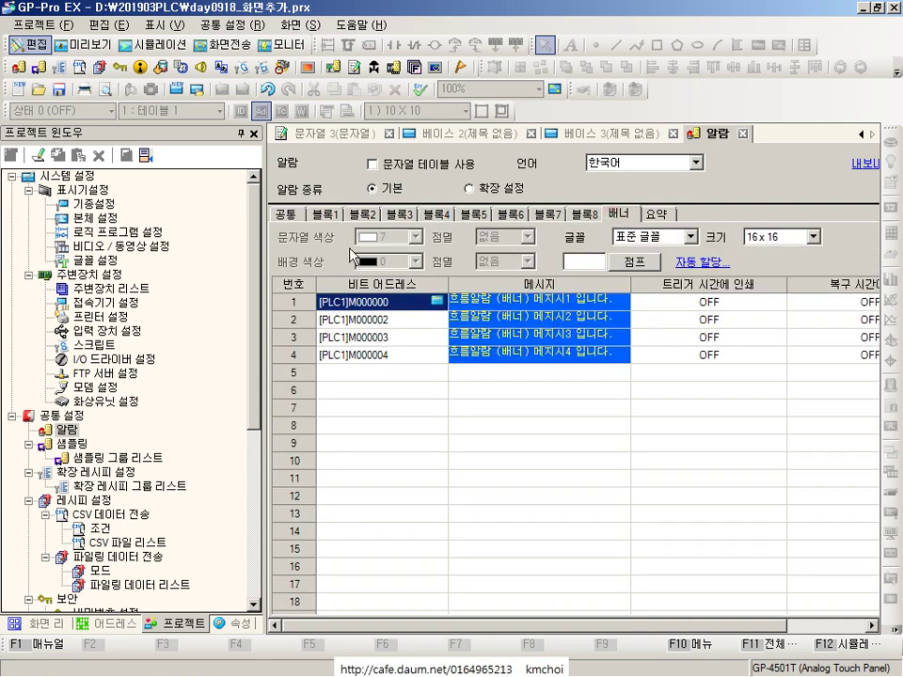
left_click(285, 214)
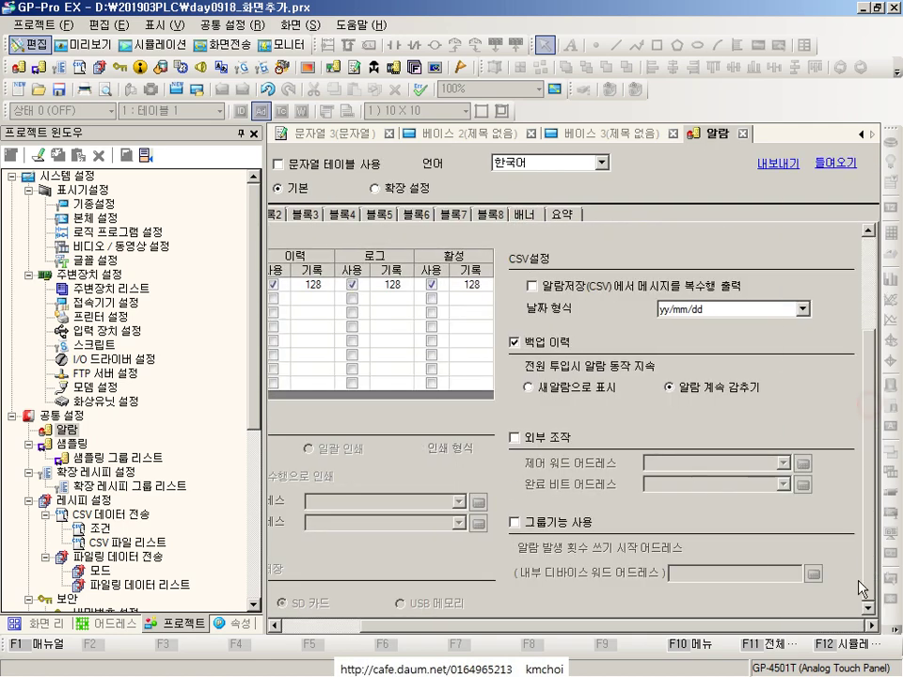
scroll(863, 584, "down", 3)
left_click(323, 597)
key("Return")
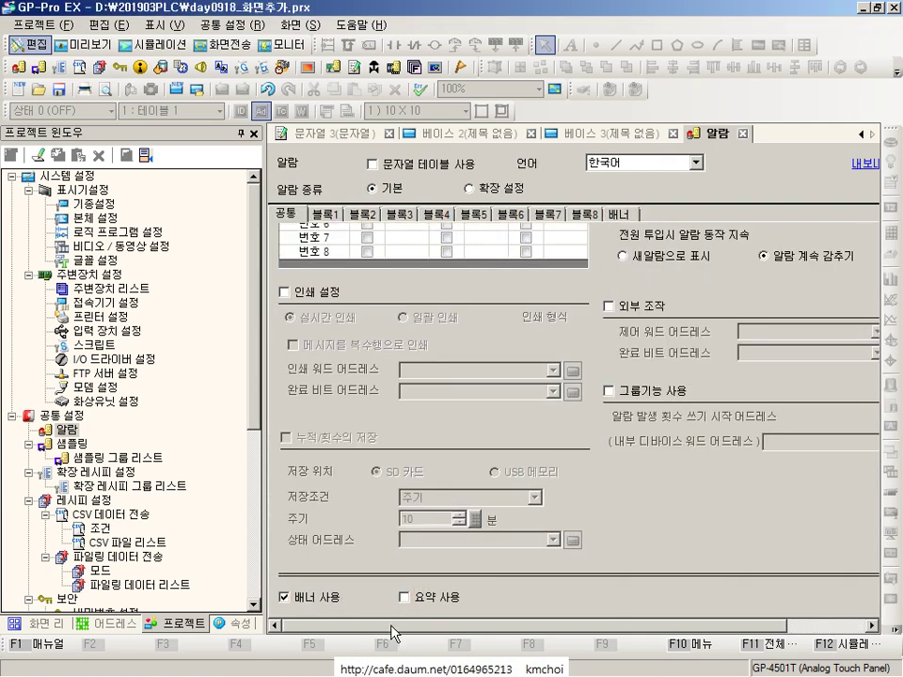
left_click(284, 597)
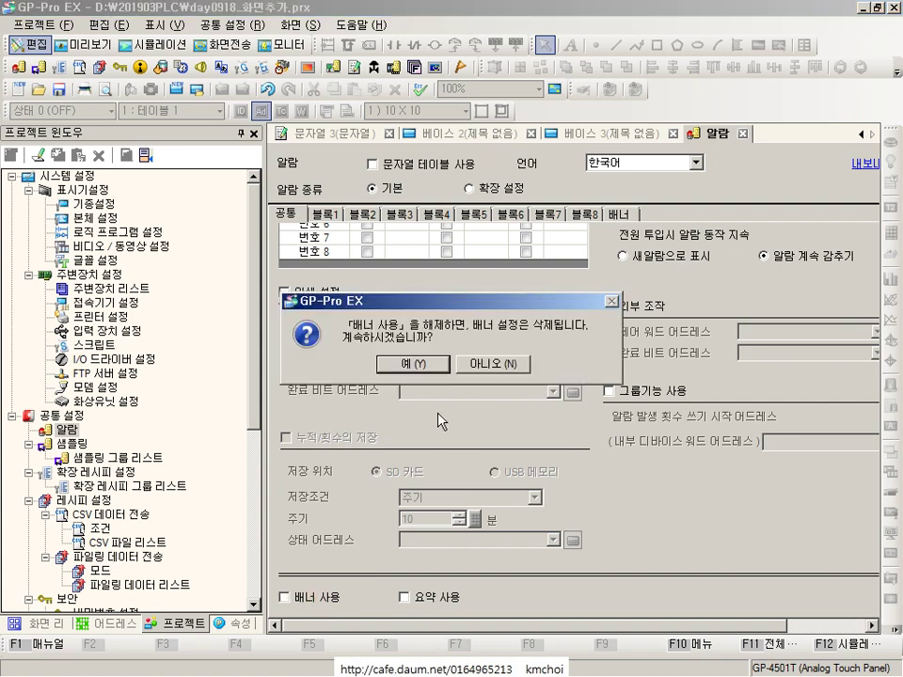
left_click(407, 364)
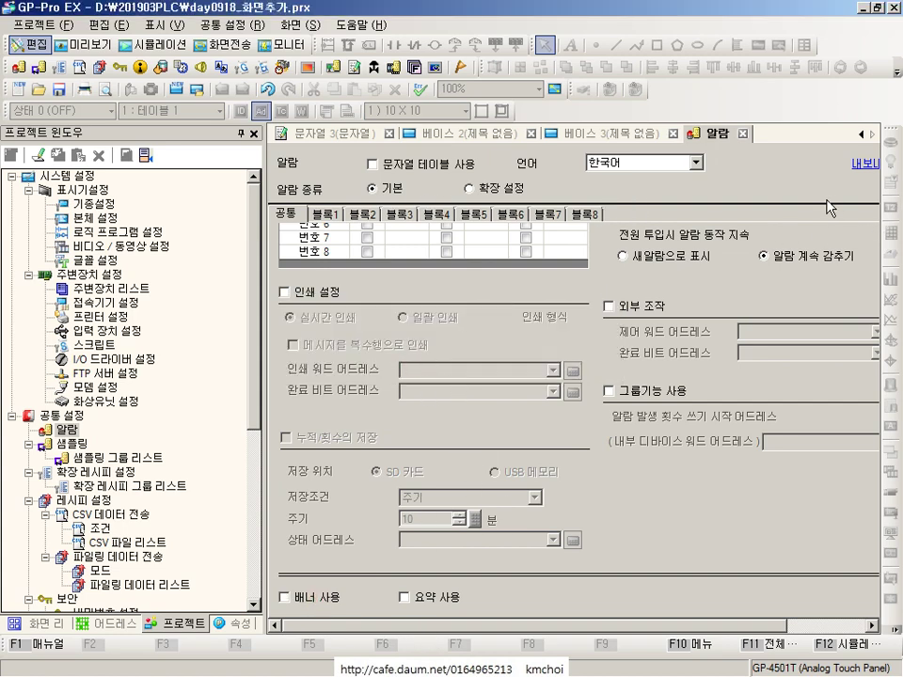
left_click(328, 213)
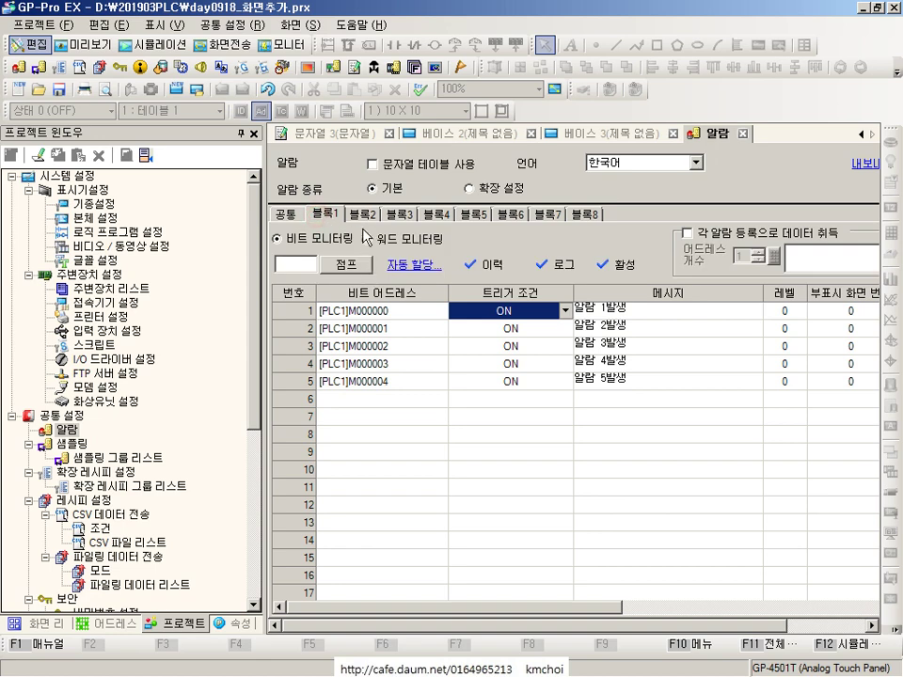
left_click(640, 379)
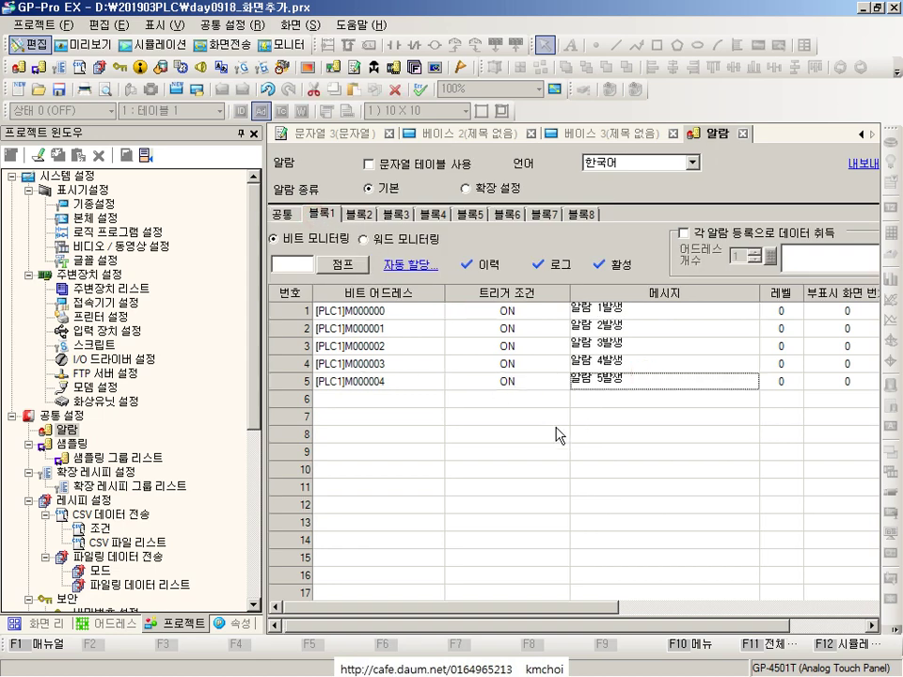
left_click(645, 311)
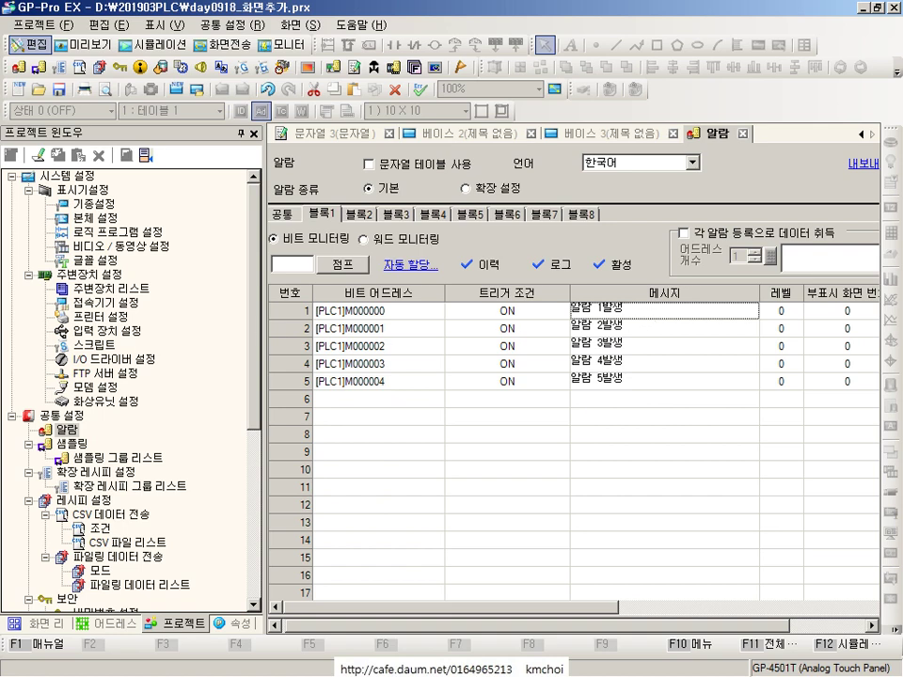
left_click(464, 363)
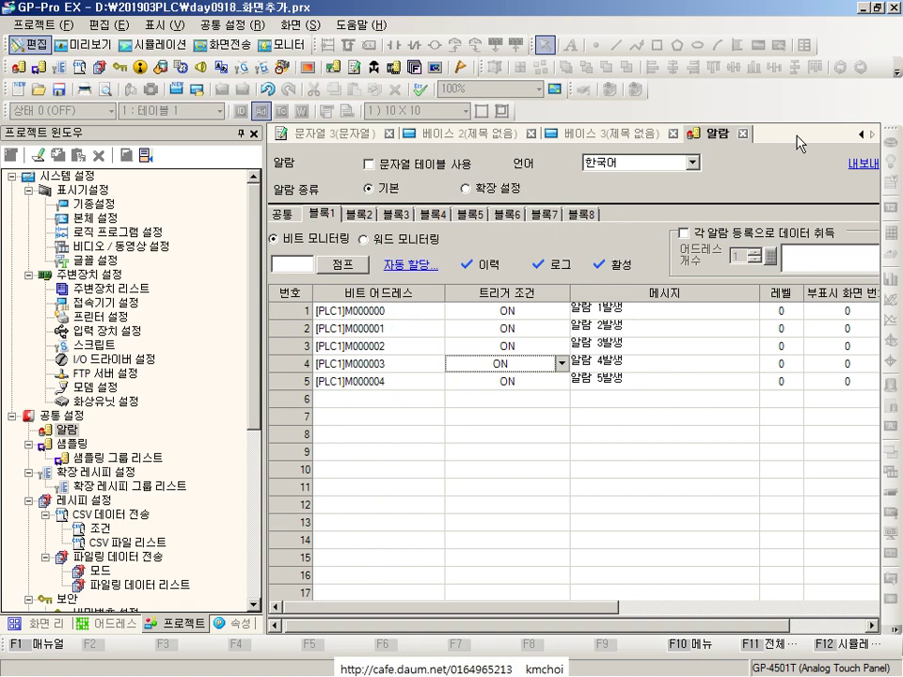
Close the alarm settings and open base screen B0001 for editing
left_click(742, 134)
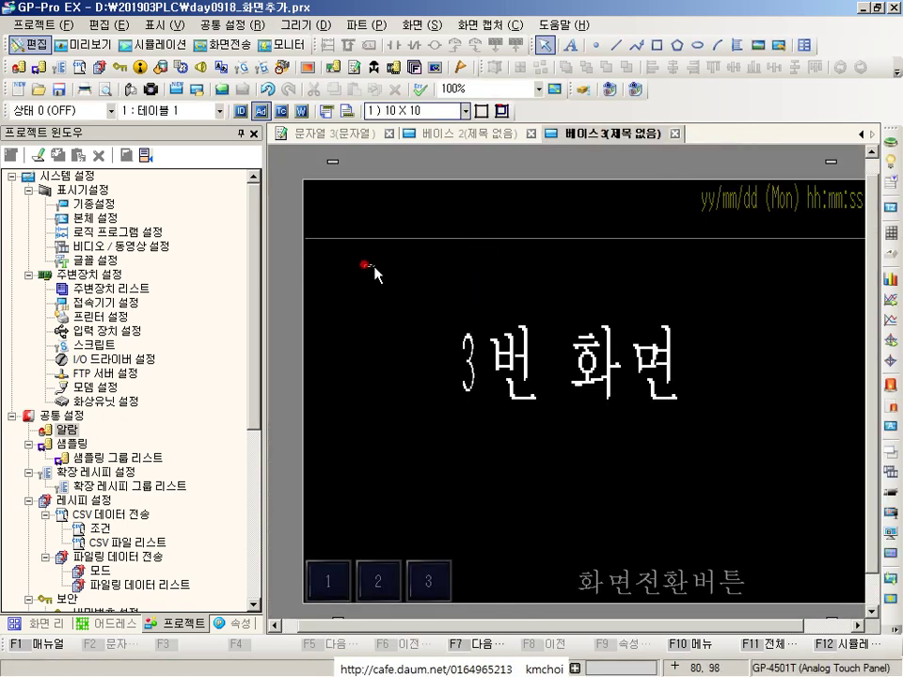
left_click(38, 624)
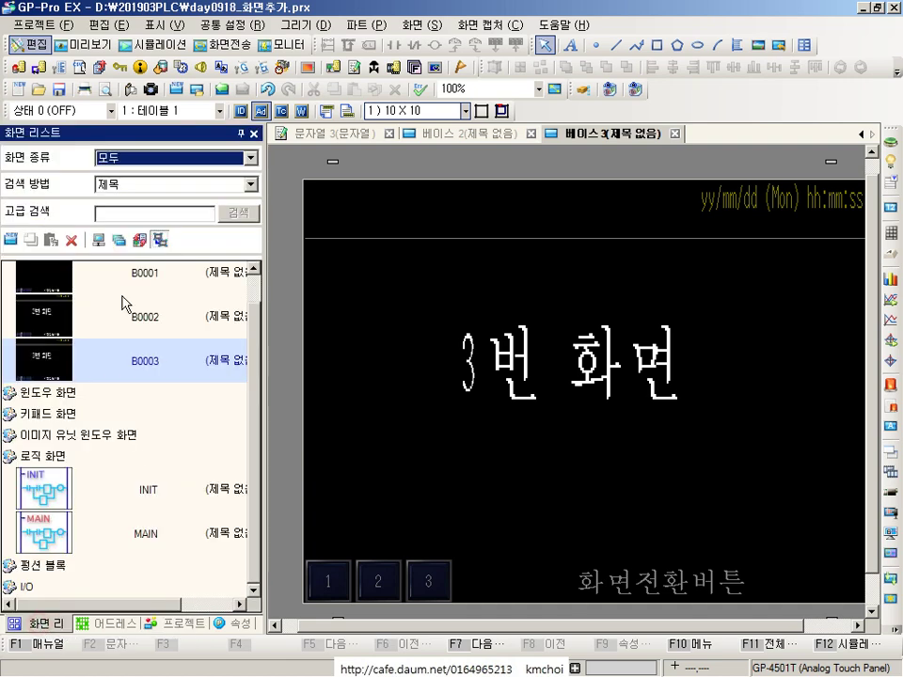
double_click(121, 286)
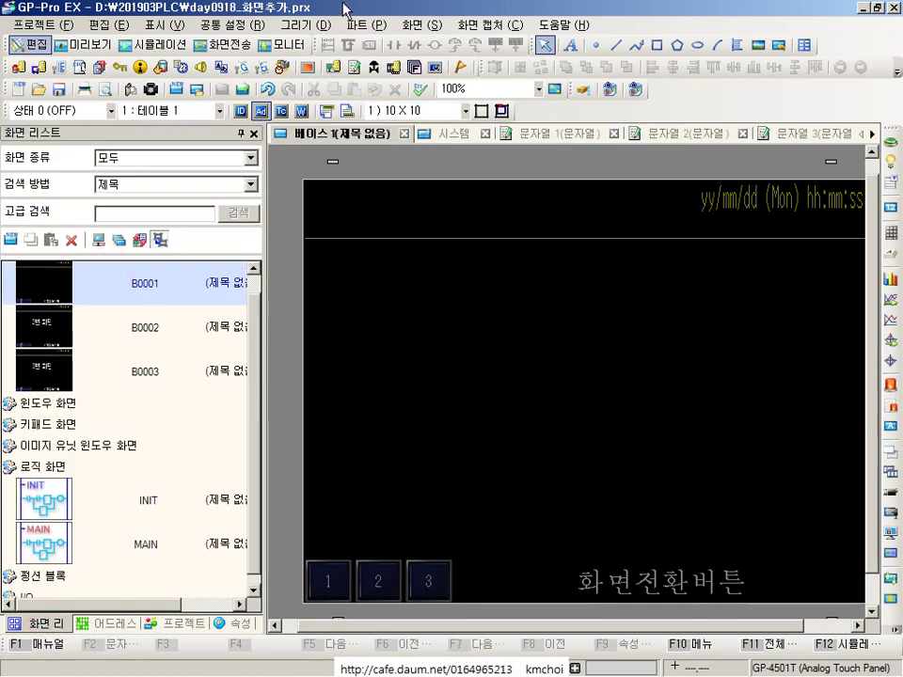
Place an alarm part (알람) of about 272 x 176 pixels on base screen B0001, below the divider line
left_click(366, 24)
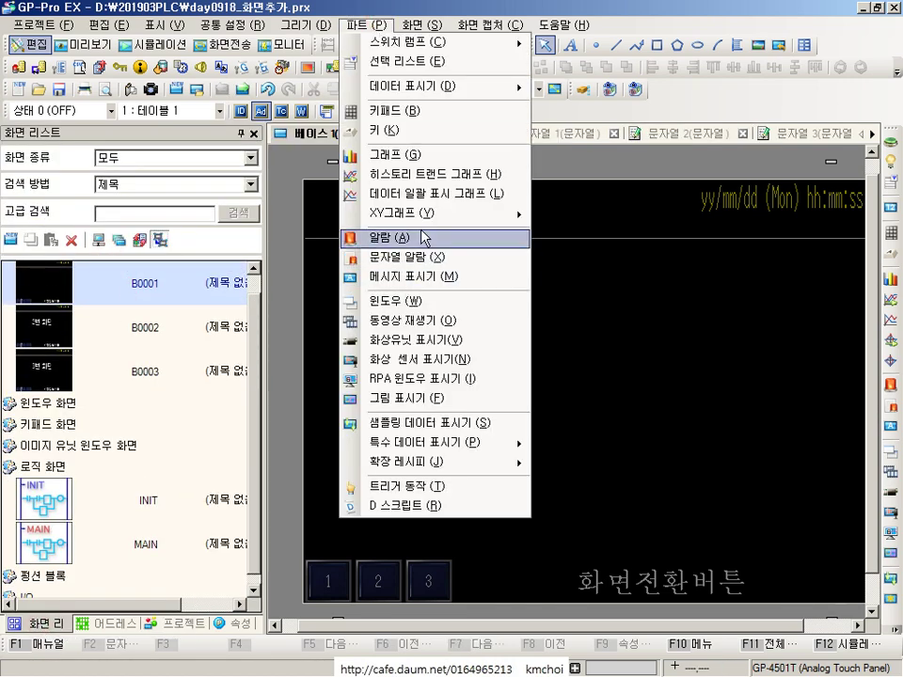
left_click(424, 239)
left_click_drag(399, 250, 641, 406)
Set the alarm part's number of displayed alarms (표시알람 수) to 10 and row spacing (표시행 간격) to 1
double_click(499, 316)
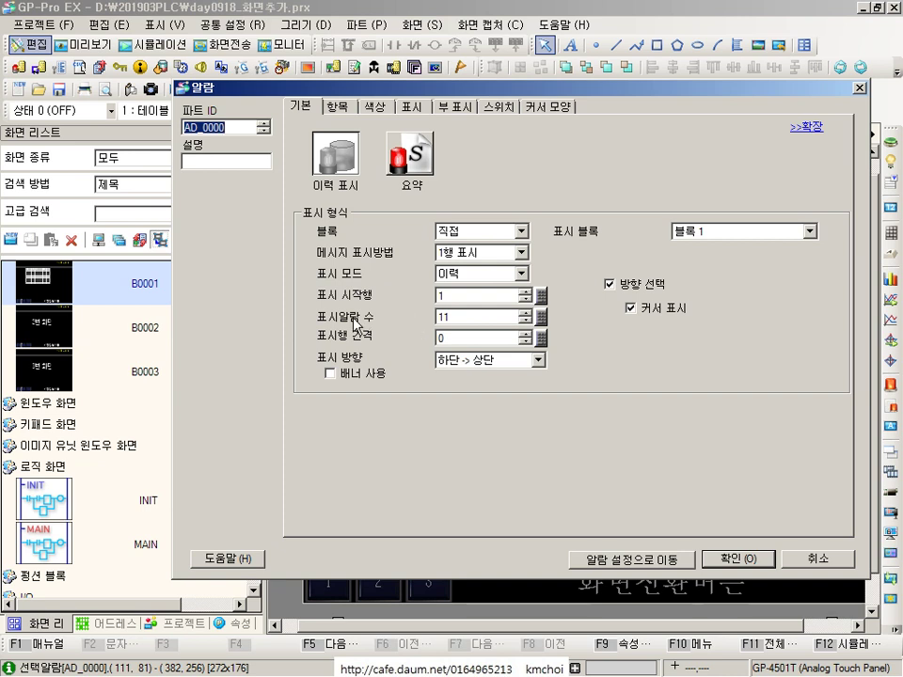
left_click(456, 314)
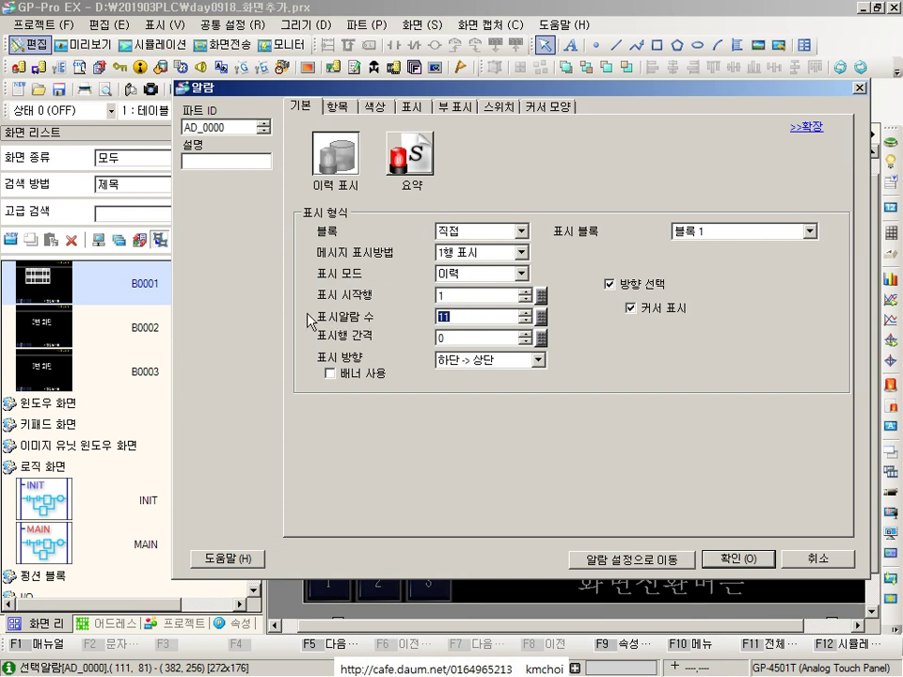
key("BackSpace")
type("0")
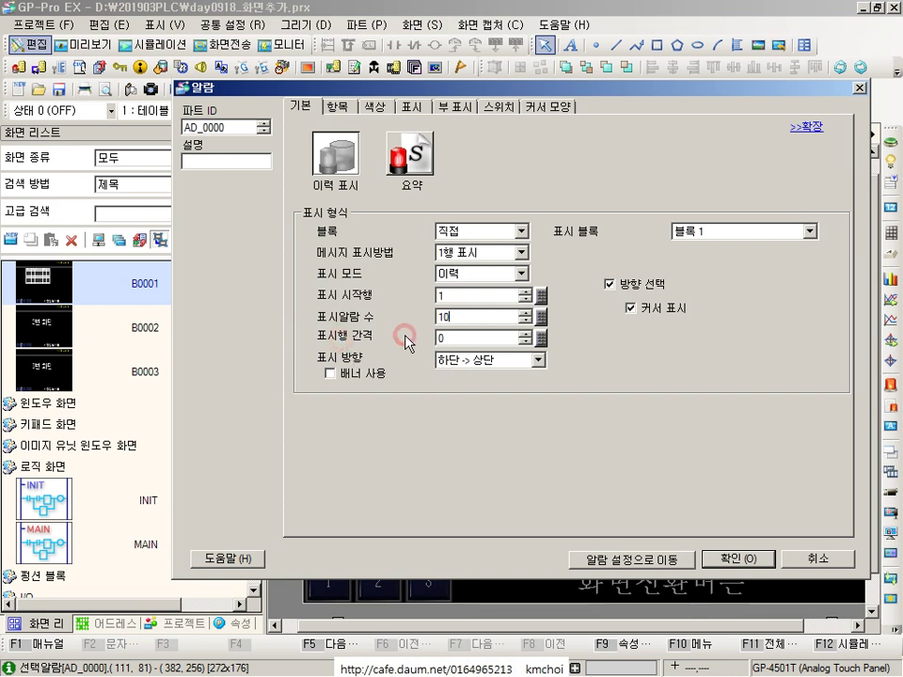
double_click(446, 337)
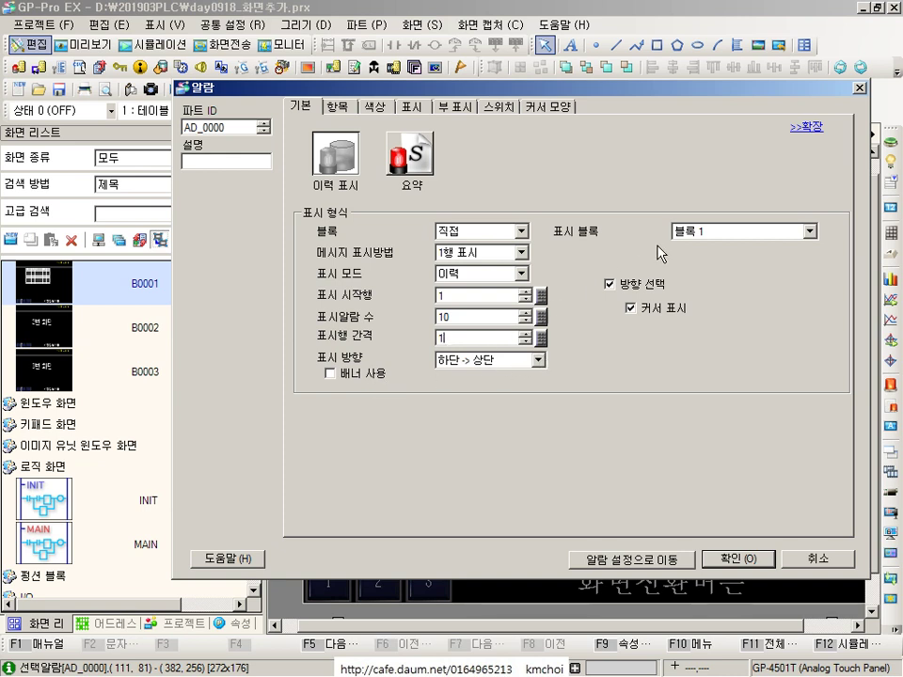
Select 블록 1 as the alarm part's display block and apply the settings
left_click(703, 233)
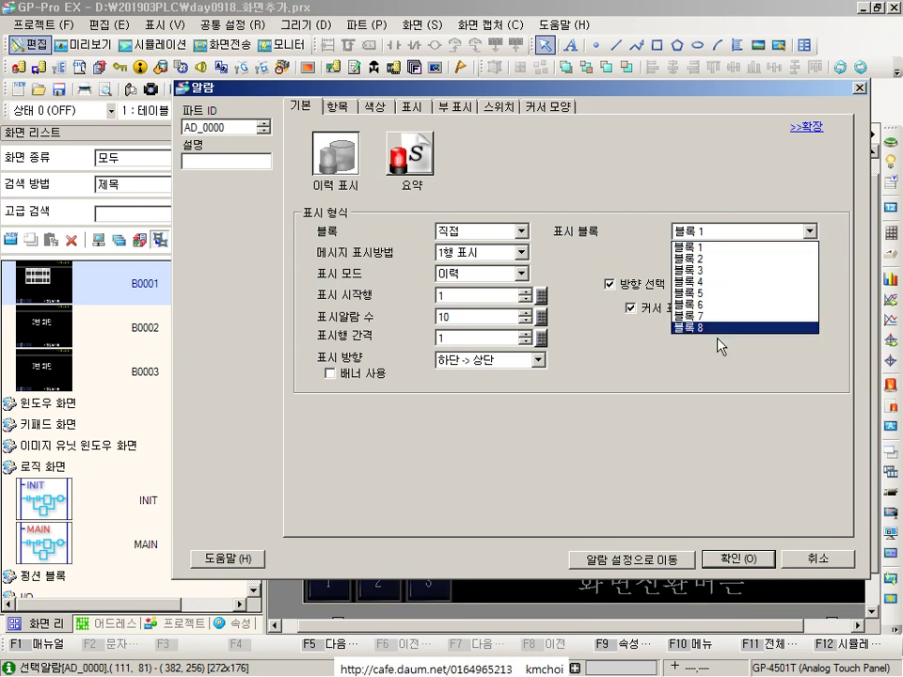
left_click(723, 236)
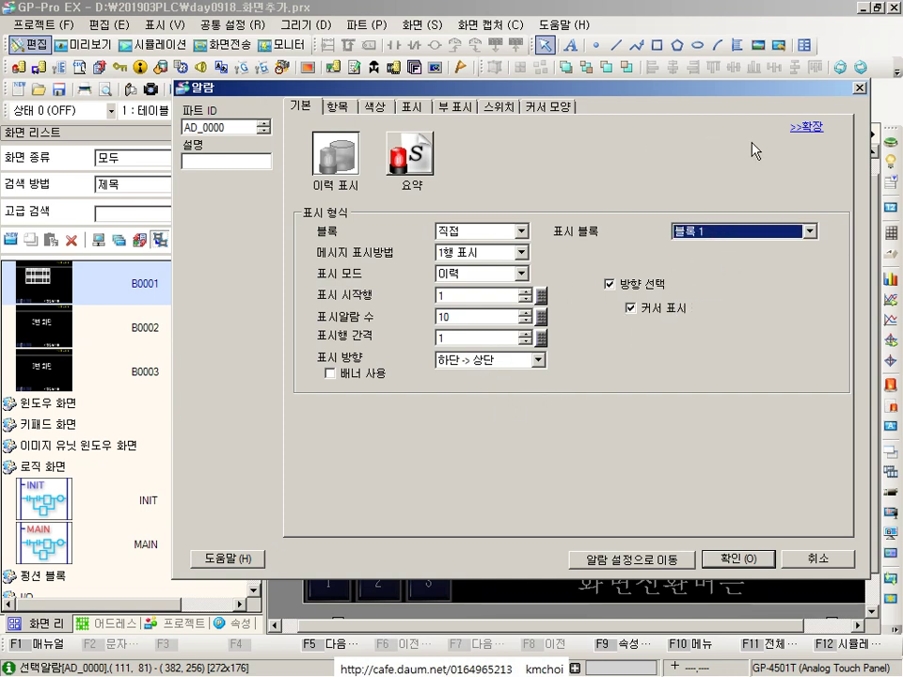
left_click(805, 126)
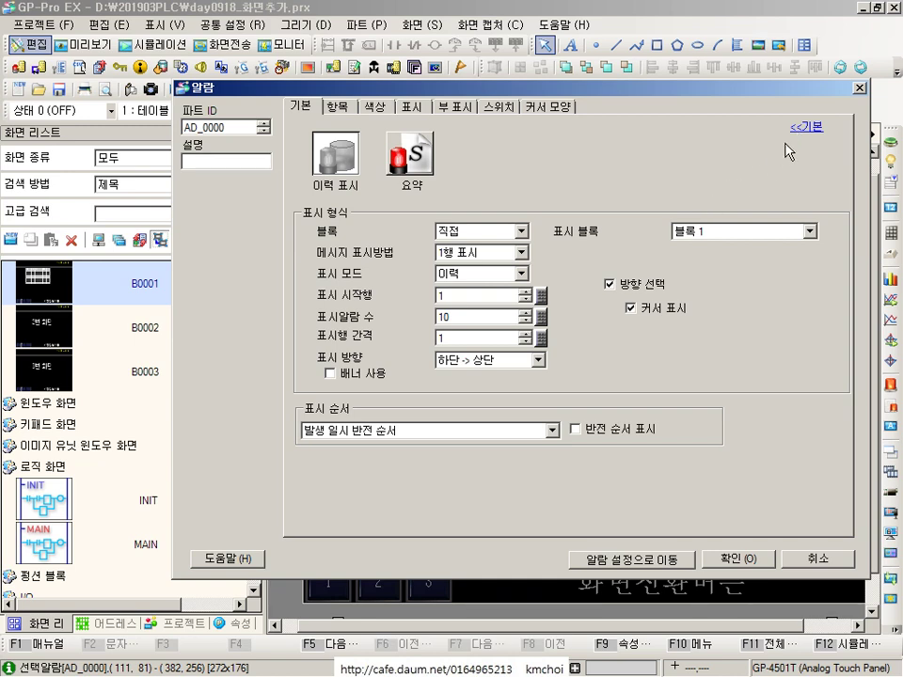
left_click(804, 126)
left_click(516, 355)
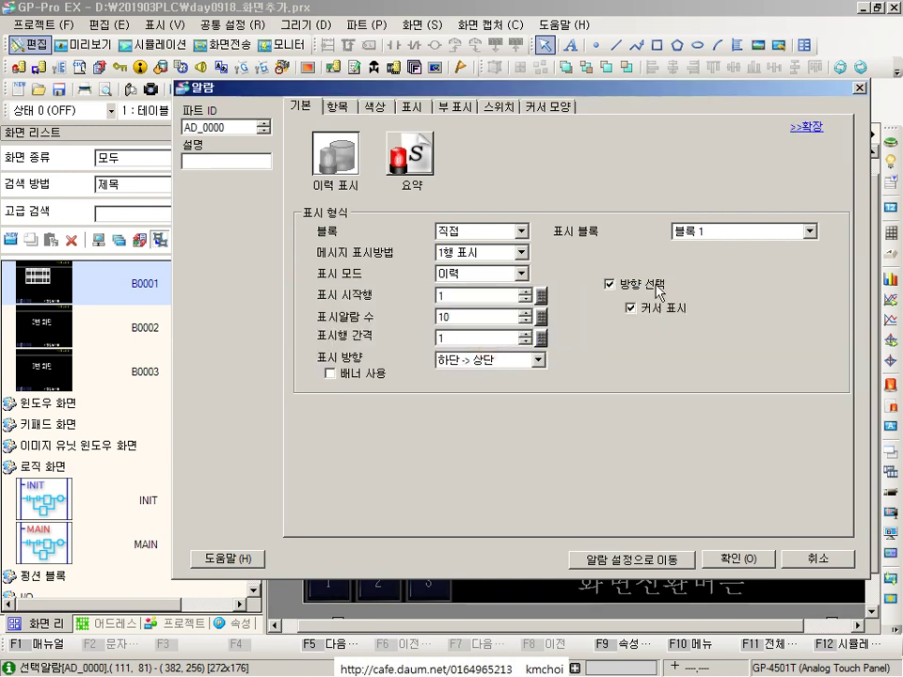
left_click(724, 555)
Enlarge the alarm table to about 544 x 249 pixels and position it between the divider line and the screen-change buttons
left_click_drag(534, 367, 457, 391)
left_click_drag(564, 426, 863, 509)
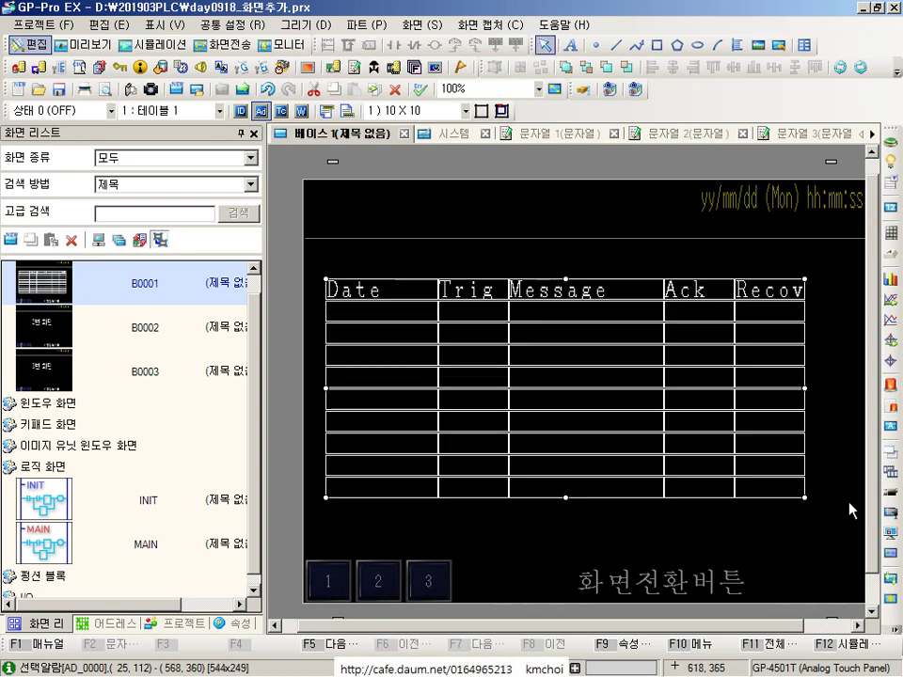
mouse_move(589, 401)
left_mouse_down()
mouse_move(603, 410)
mouse_move(560, 411)
mouse_move(585, 409)
left_mouse_up()
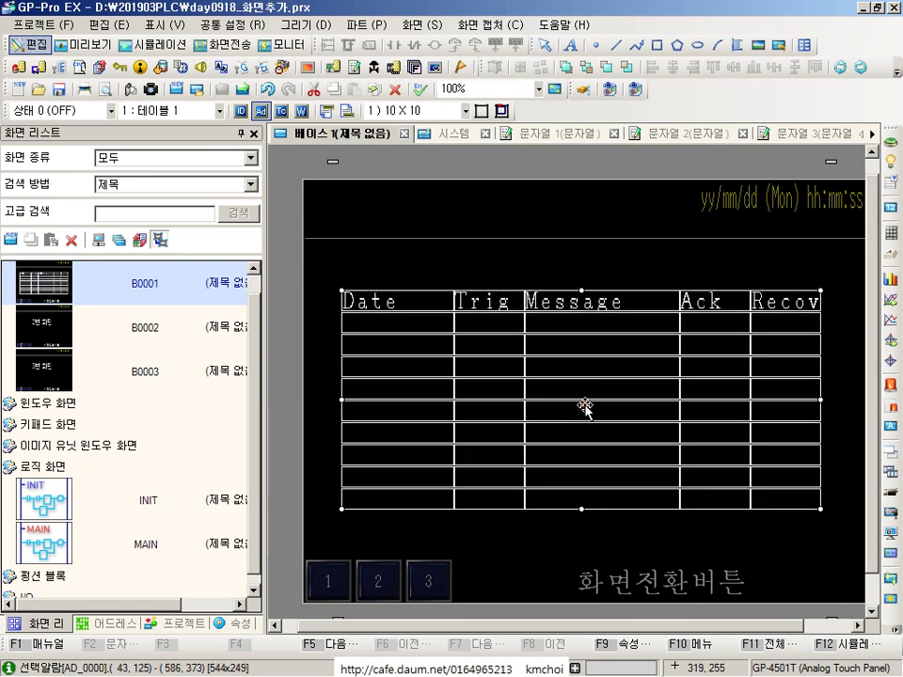
Examine the alarm part's display items, their character counts and order, and its colour settings
double_click(371, 367)
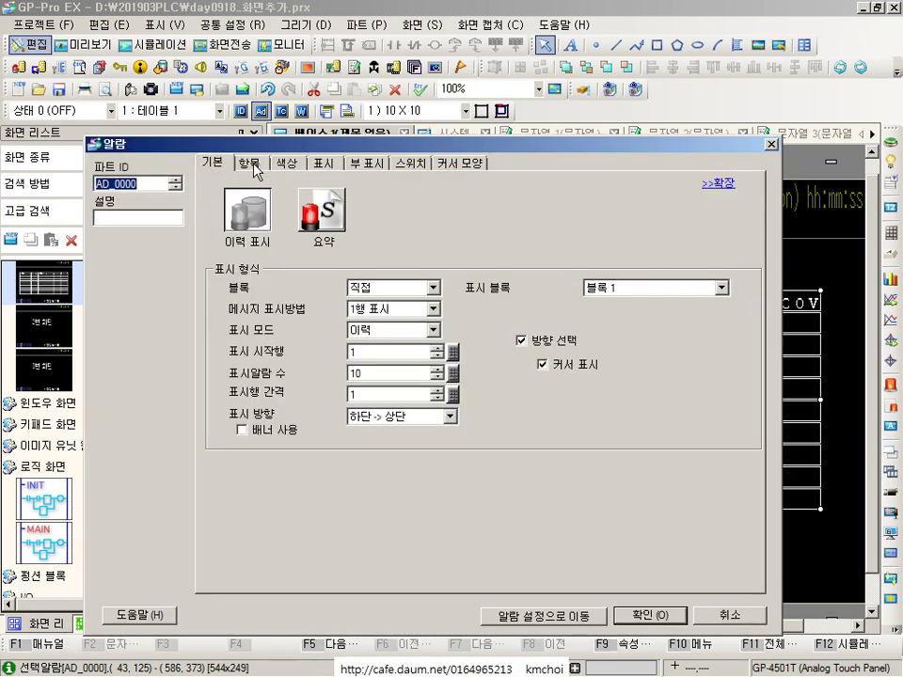
left_click(252, 164)
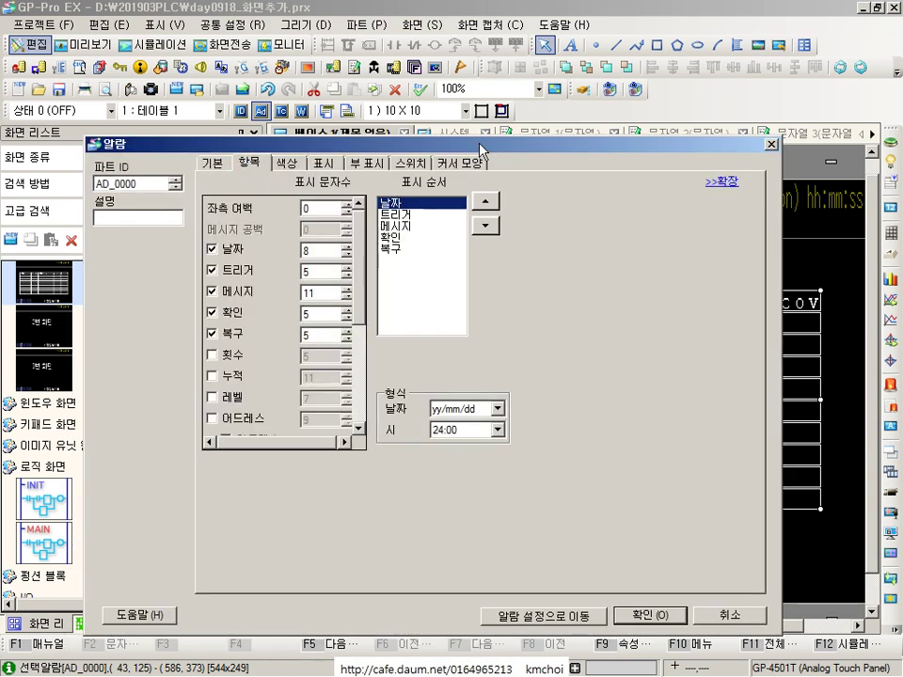
left_click_drag(482, 150, 582, 380)
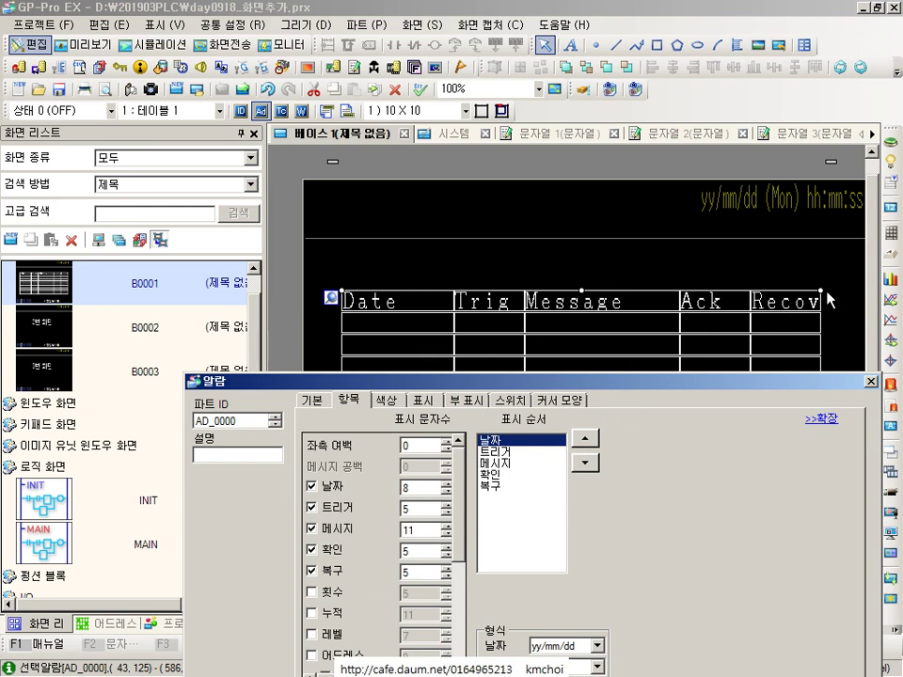
left_click_drag(589, 386, 469, 99)
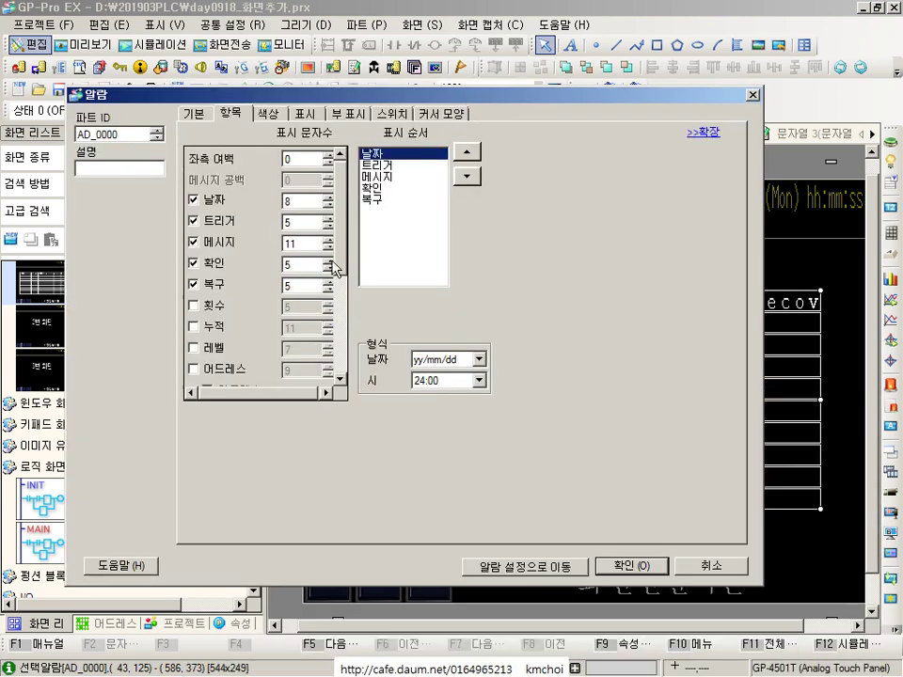
scroll(344, 348, "down", 3)
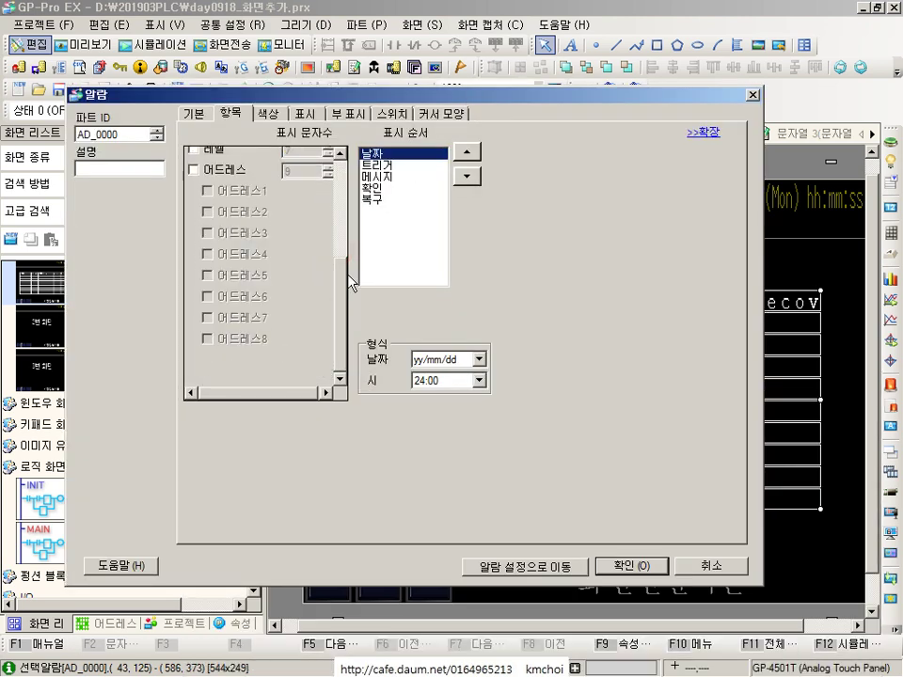
scroll(348, 242, "up", 3)
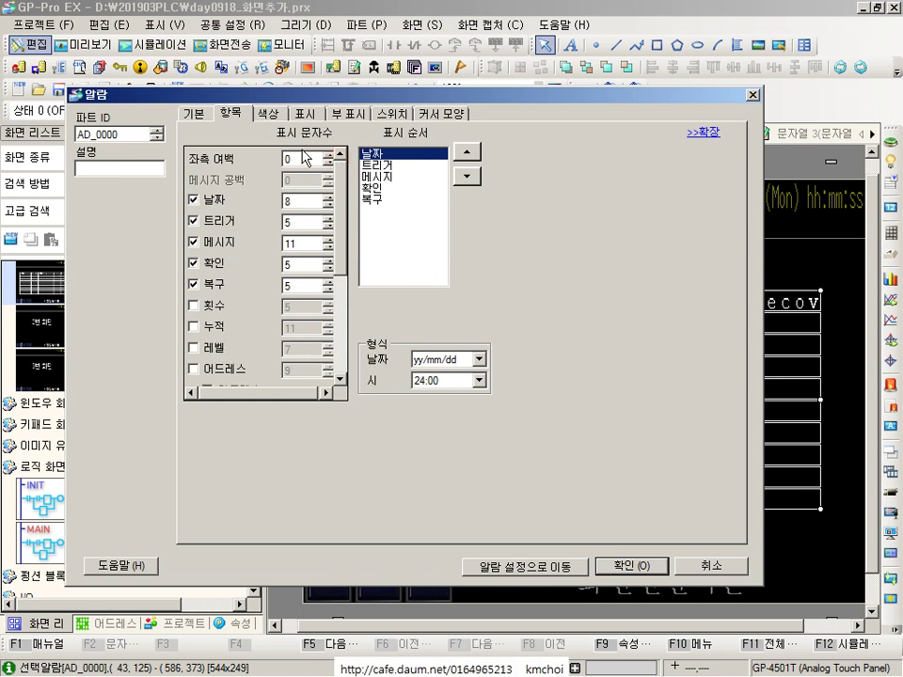
left_click(268, 113)
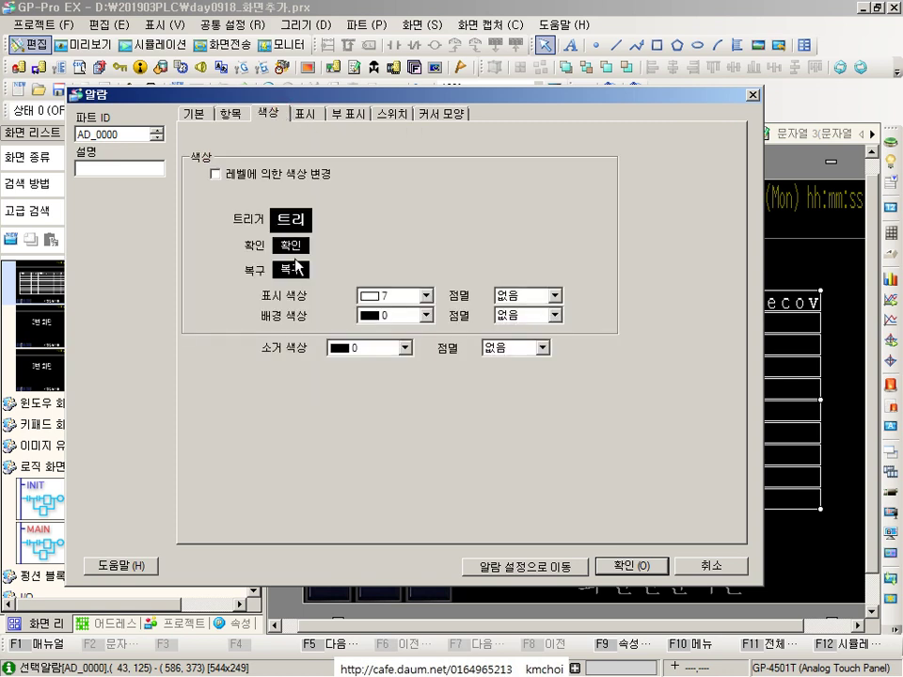
Give the alarm table a border with horizontal divider lines (테두리 + 가로 구분선)
left_click(309, 114)
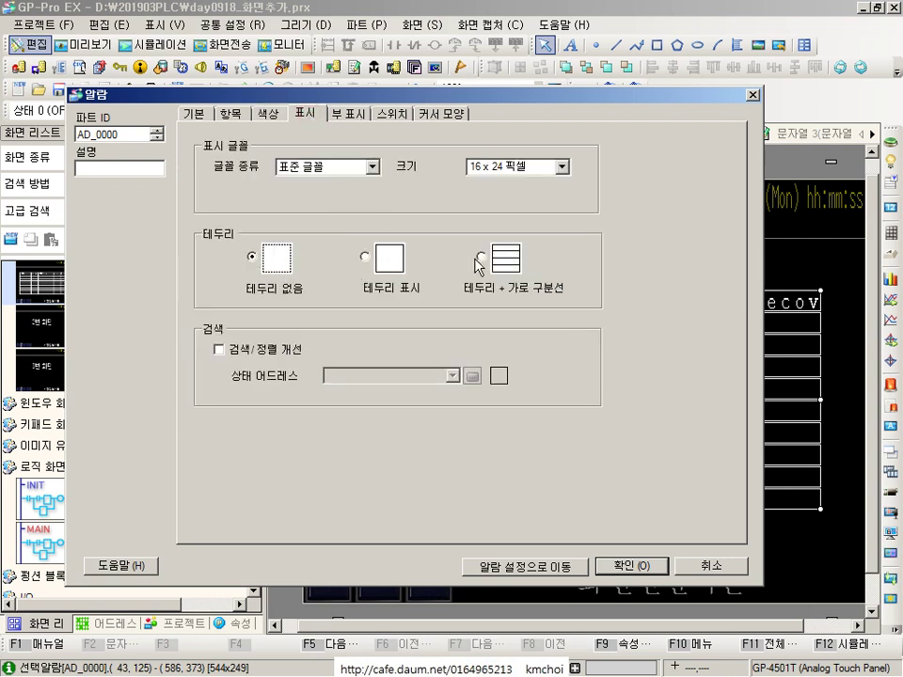
left_click(504, 263)
left_click(350, 113)
Add start (시작), exit (종료), up/down move (이동) and up/down scroll (스크롤) switches to the alarm part and apply
left_click(400, 114)
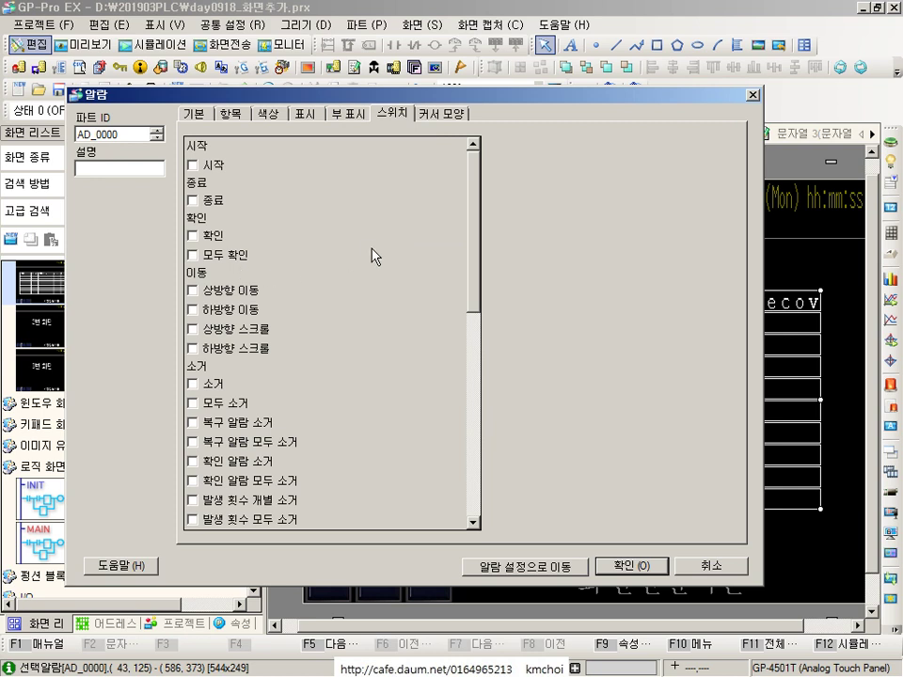
left_click(237, 329)
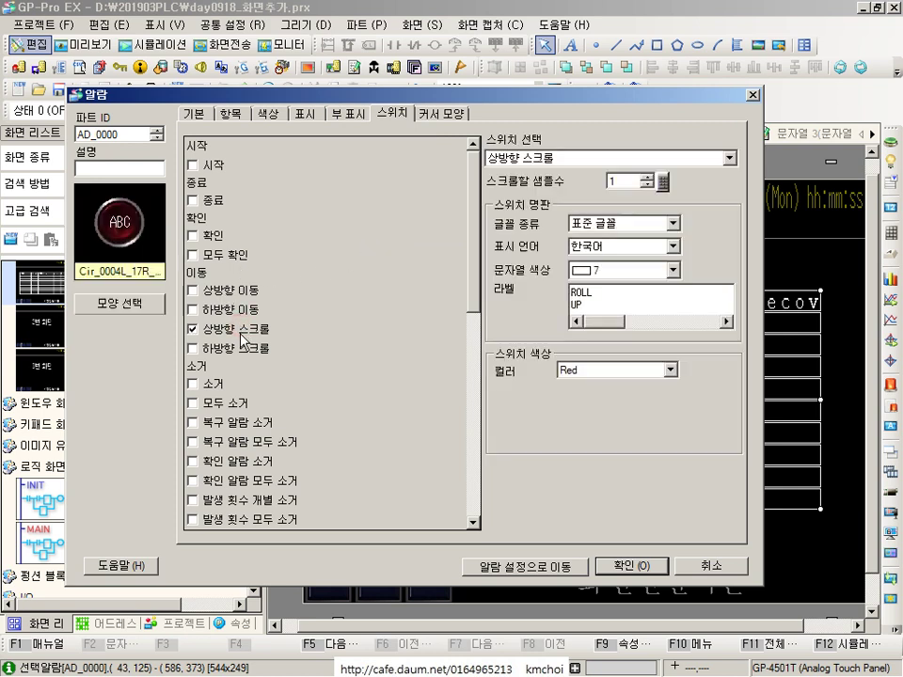
left_click(238, 349)
left_click(226, 314)
left_click(198, 290)
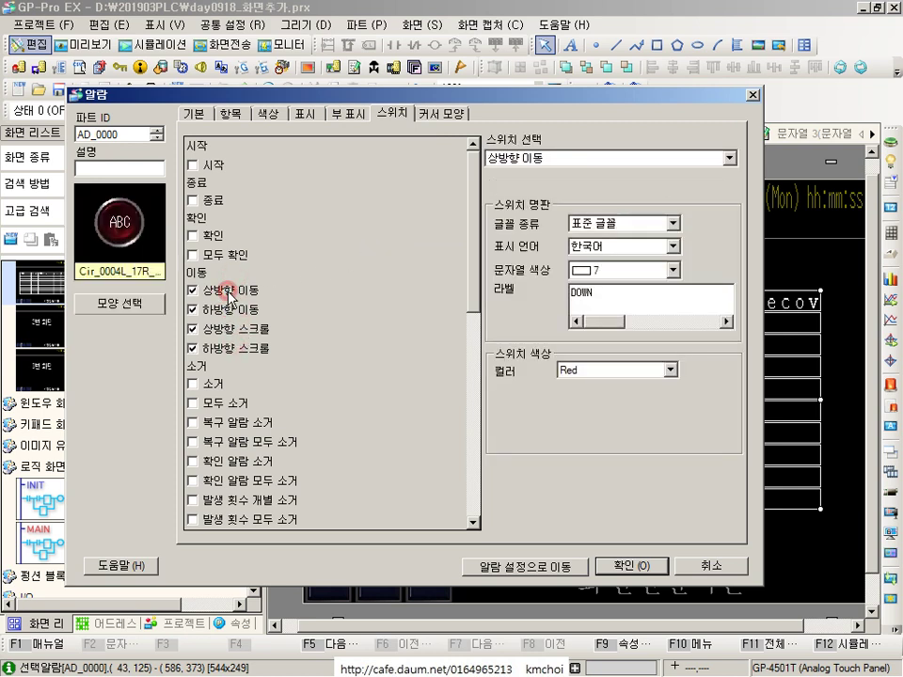
left_click(208, 168)
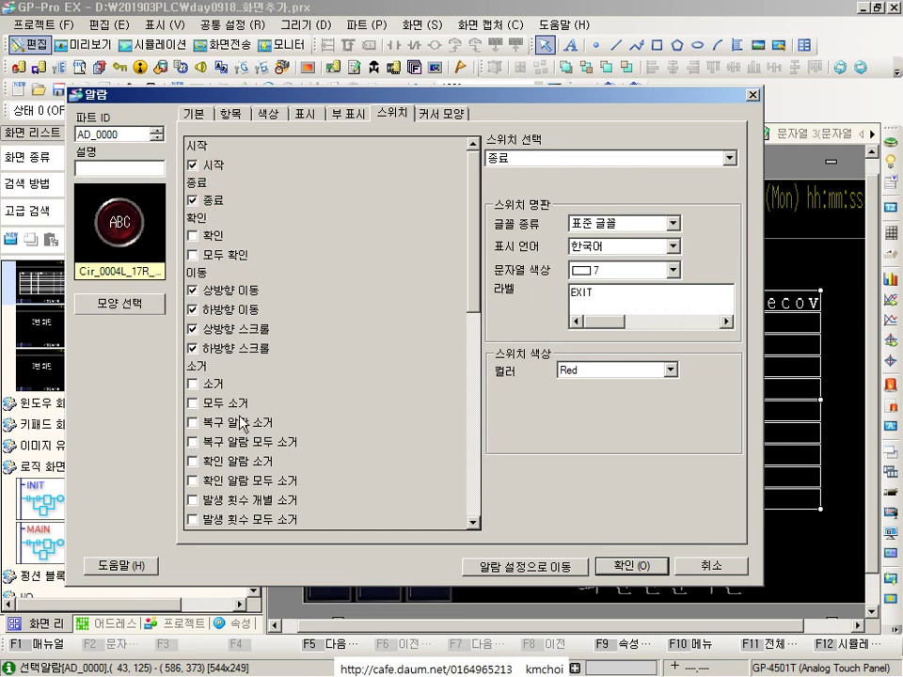
scroll(238, 371, "down", 5)
scroll(282, 377, "up", 5)
left_click(456, 114)
left_click(621, 567)
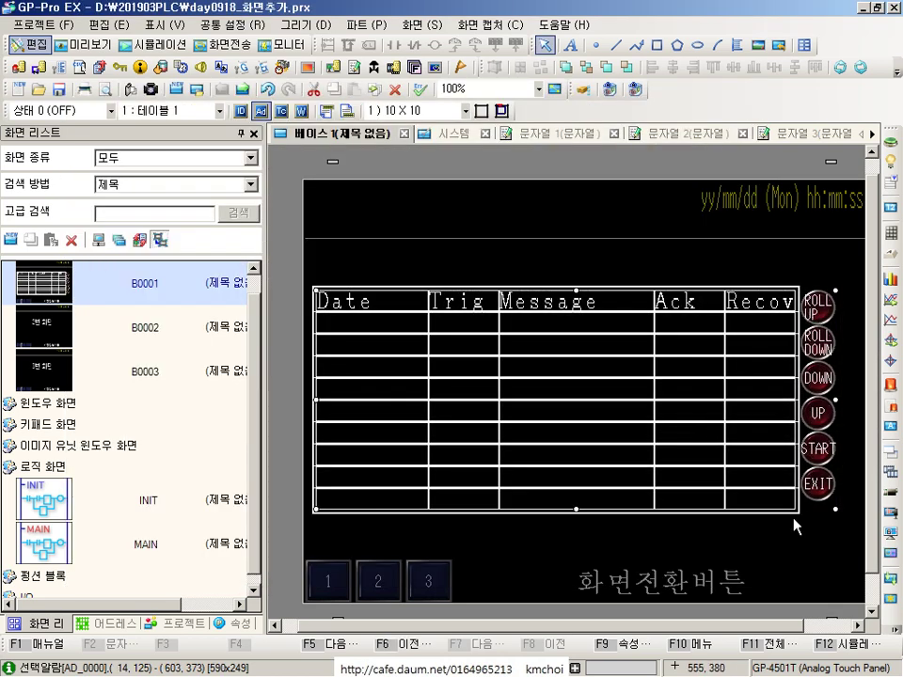
Examine the alarm part's cursor shape (커서 모양), switch and row spacing (표시행 간격) settings
left_click(766, 562)
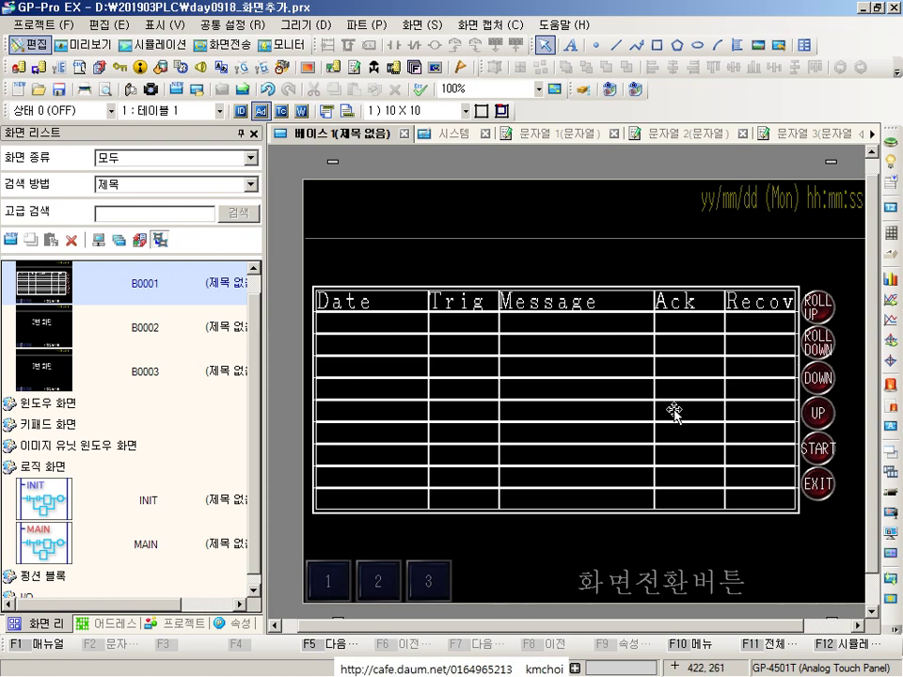
left_click(579, 358)
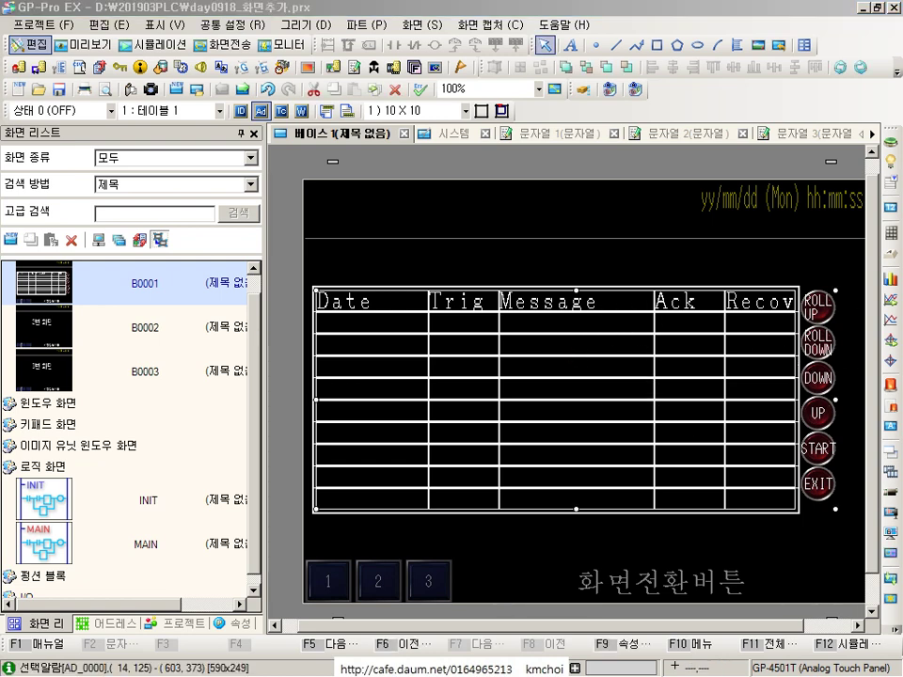
double_click(578, 359)
left_click(717, 73)
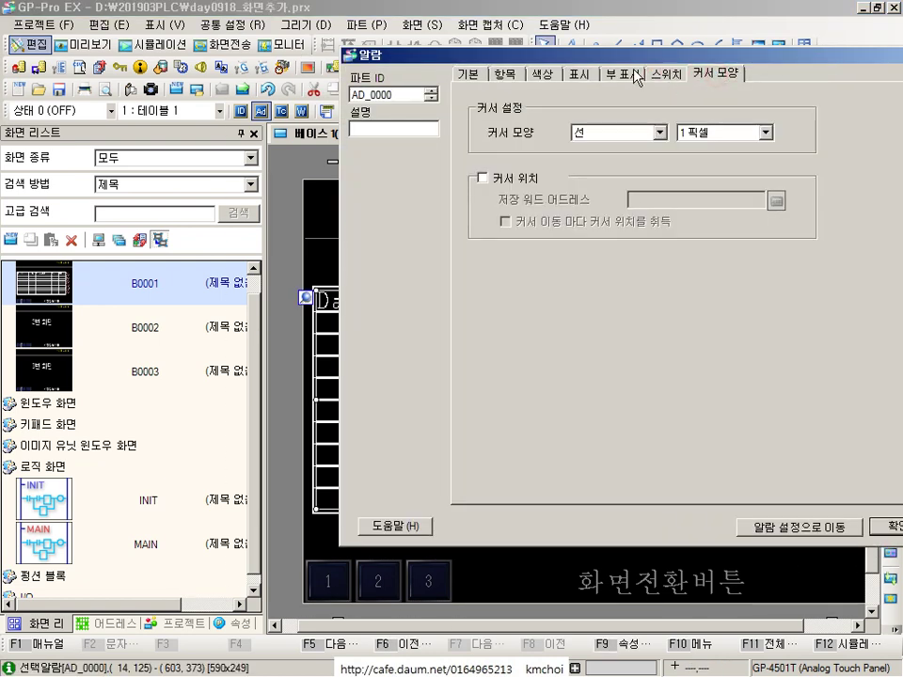
left_click(666, 74)
left_click_drag(497, 62, 299, 43)
left_click(694, 508)
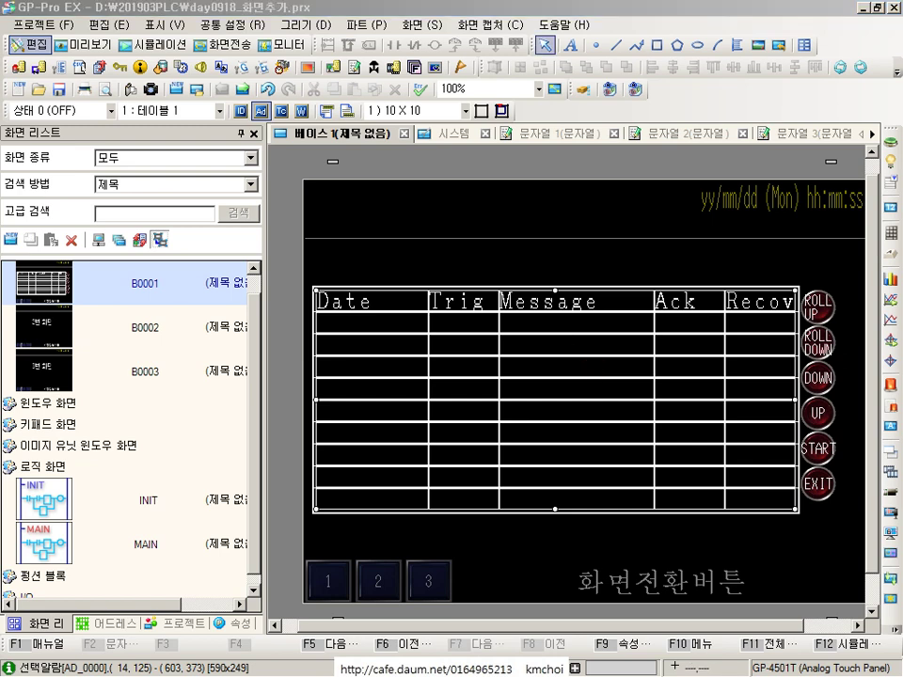
key("F9")
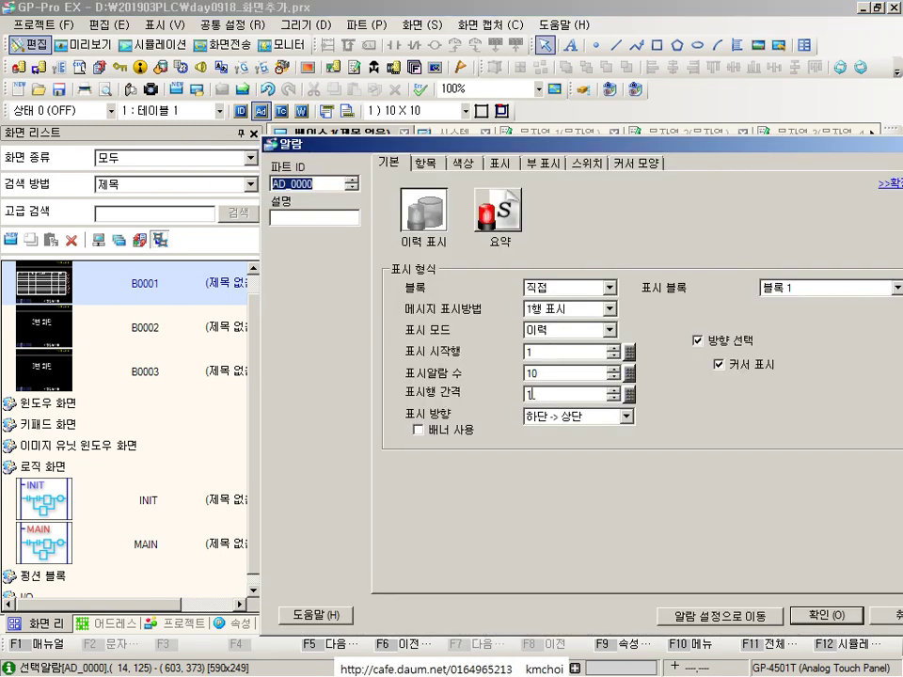
key("Tab")
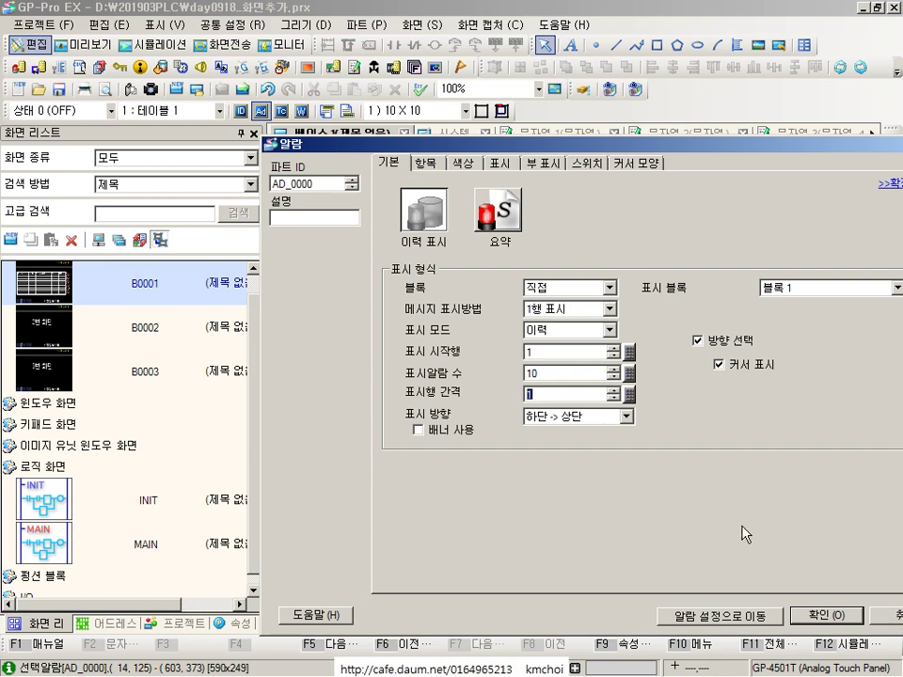
left_click(824, 616)
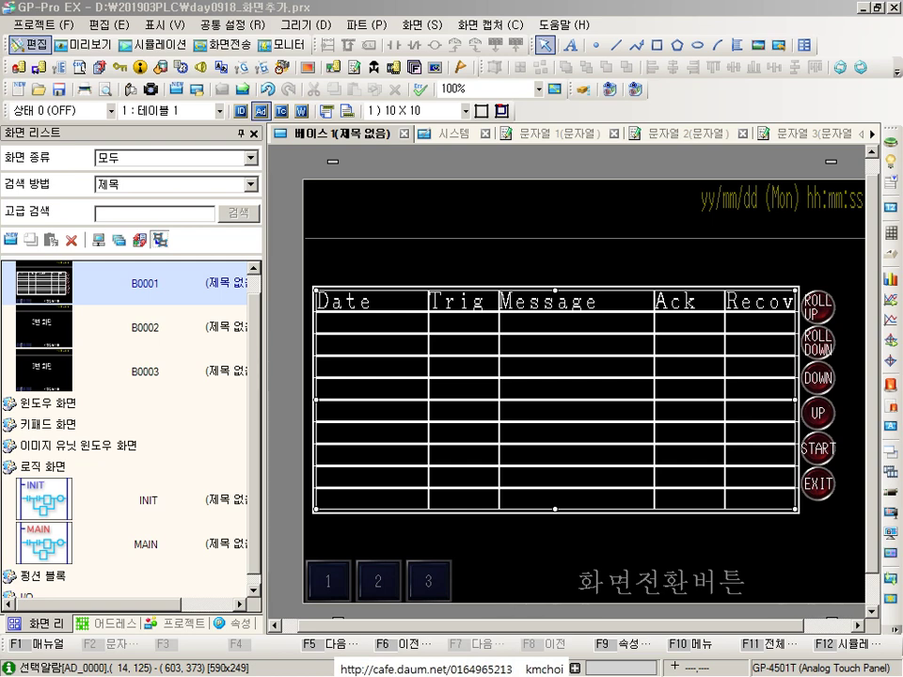
Move the alarm table against the base screen's left edge and shift the ROLL UP switch up to about X 561, Y 115
left_click_drag(466, 423, 575, 386)
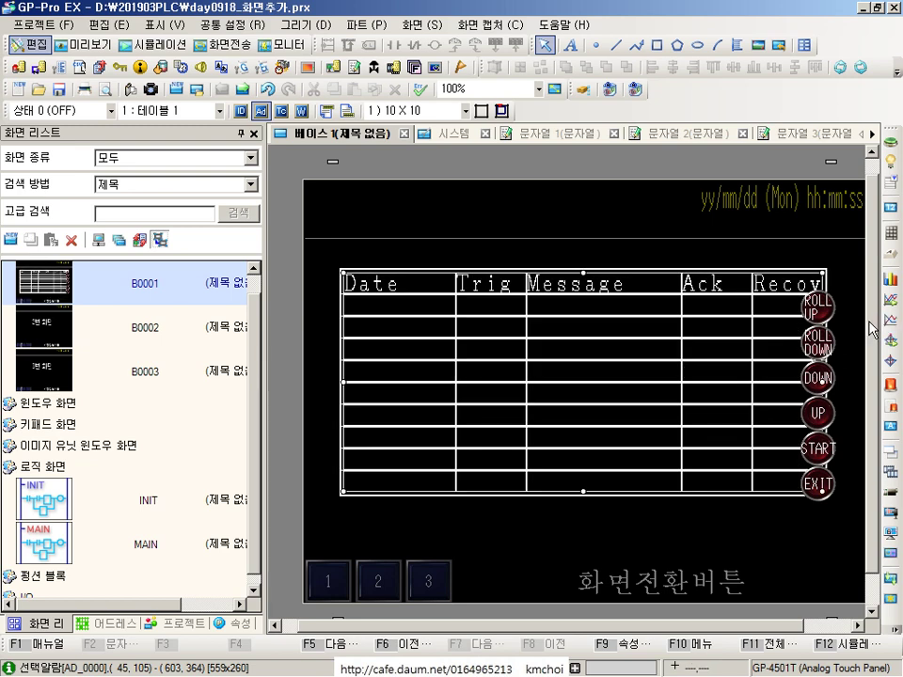
left_click_drag(697, 305, 663, 312)
left_click(820, 310)
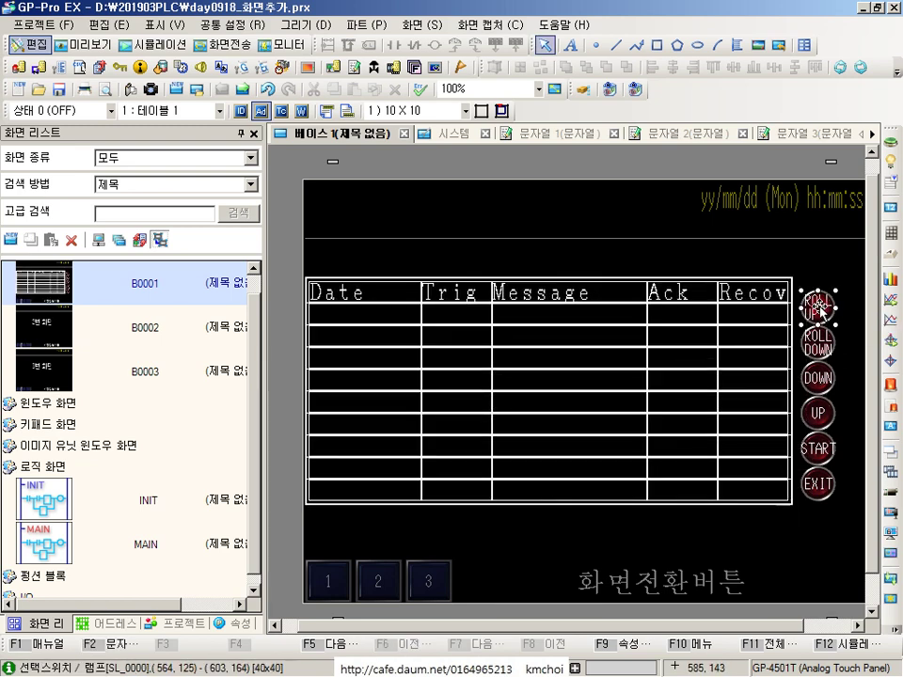
mouse_move(821, 307)
left_mouse_down()
mouse_move(826, 317)
mouse_move(827, 274)
mouse_move(828, 305)
mouse_move(821, 294)
left_mouse_up()
left_click_drag(270, 247, 823, 541)
left_click(824, 444)
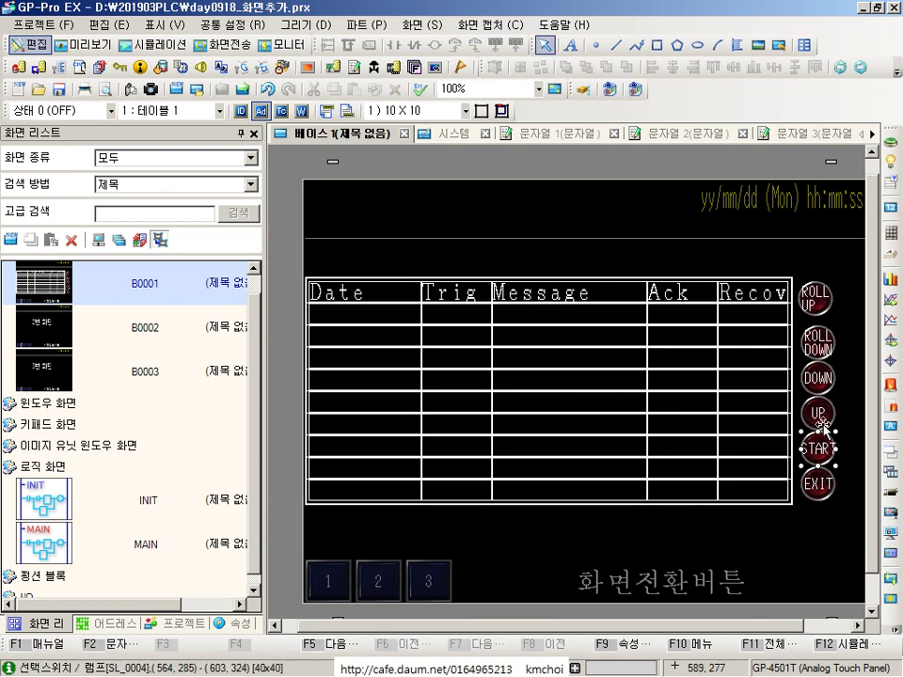
left_click(819, 414)
left_click(818, 343)
left_click(818, 299)
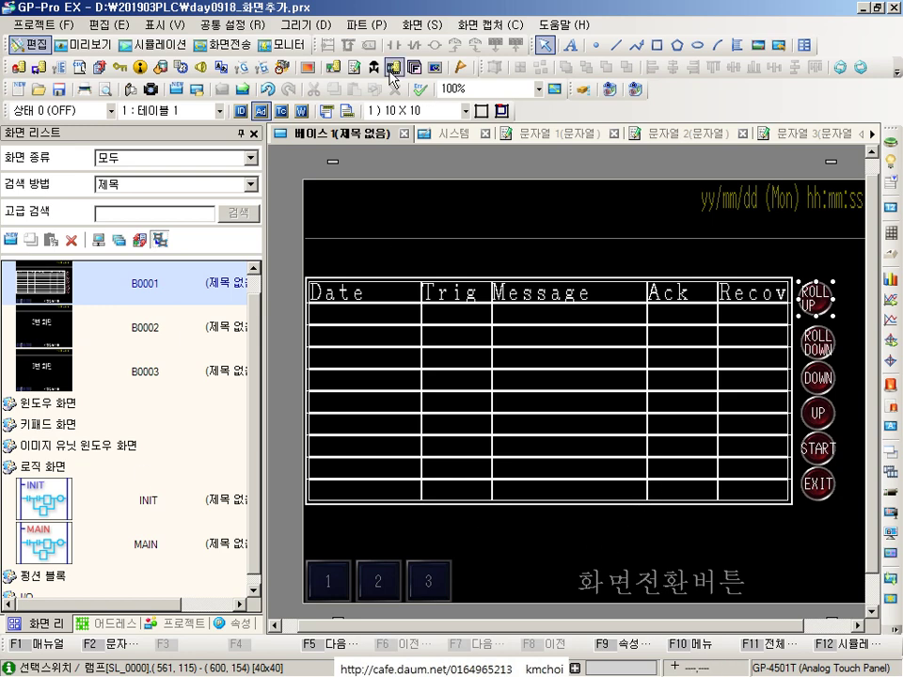
Save the project day0918_화면추가.prx and start sending it to the GP-4501T panel at 192.168.3.45
left_click(212, 44)
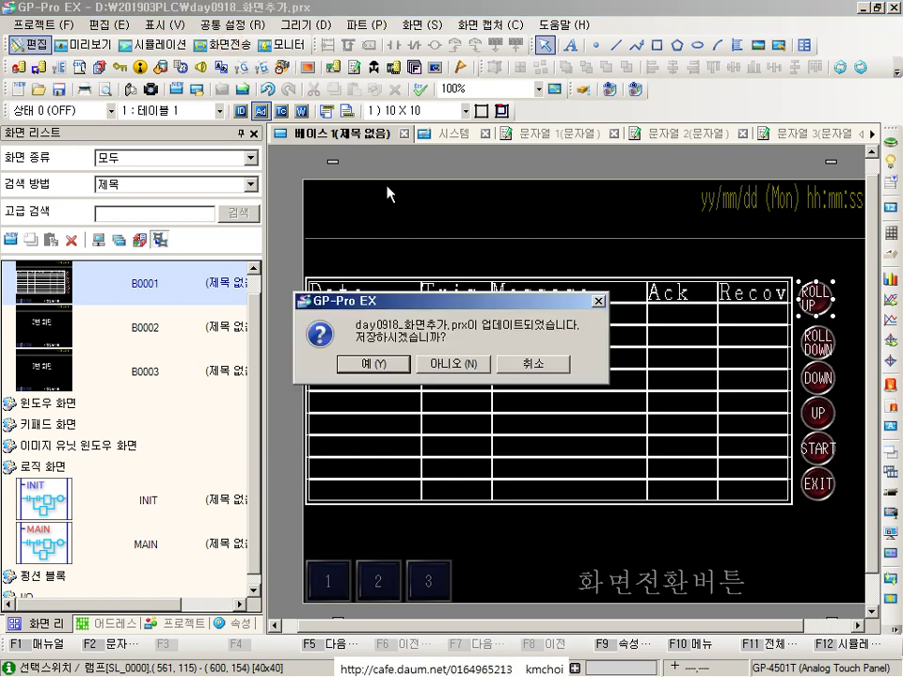
left_click(388, 366)
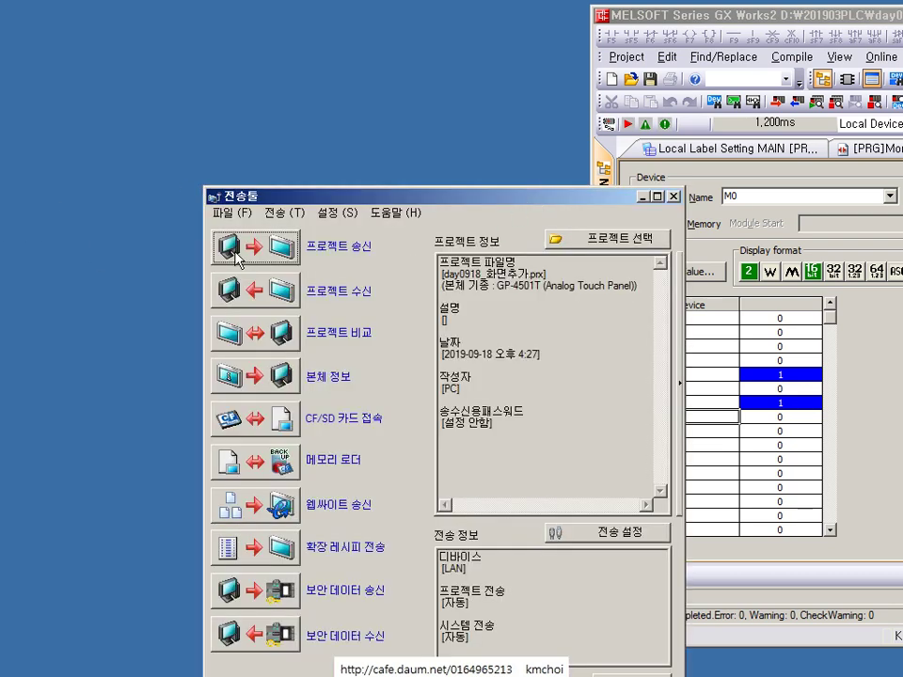
left_click(238, 257)
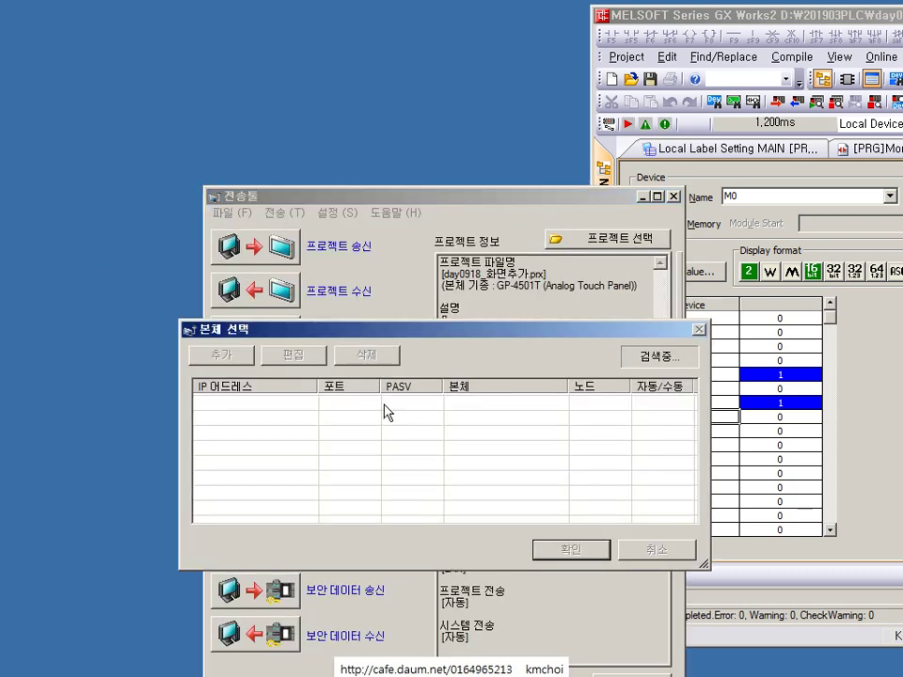
left_click(200, 406)
left_click(542, 548)
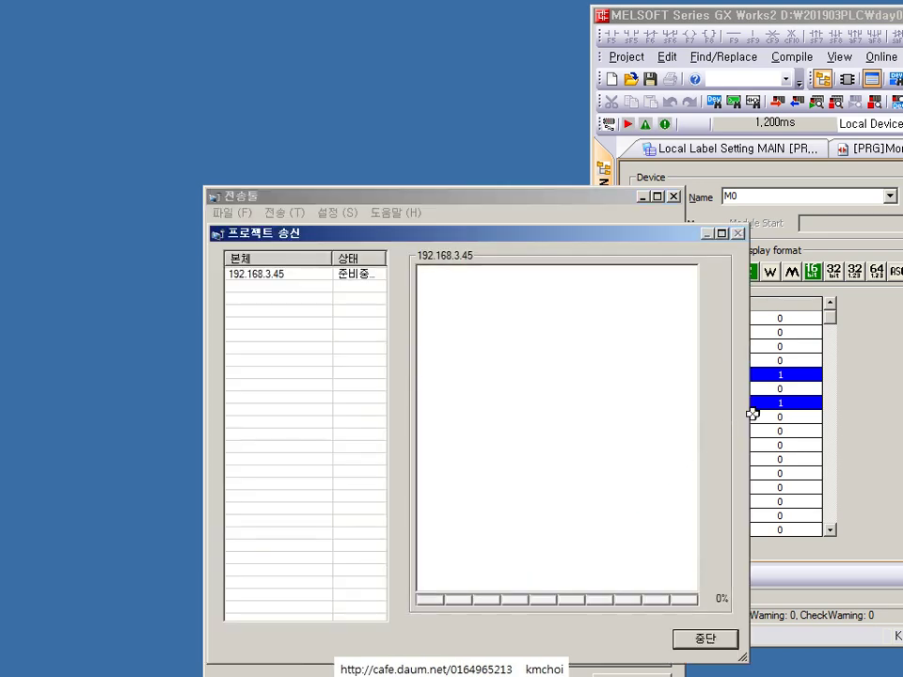
Switch to GX Works2 and turn bits M4 and M6 OFF, closing the Modify Value dialog
left_click(752, 374)
double_click(679, 373)
left_click(414, 486)
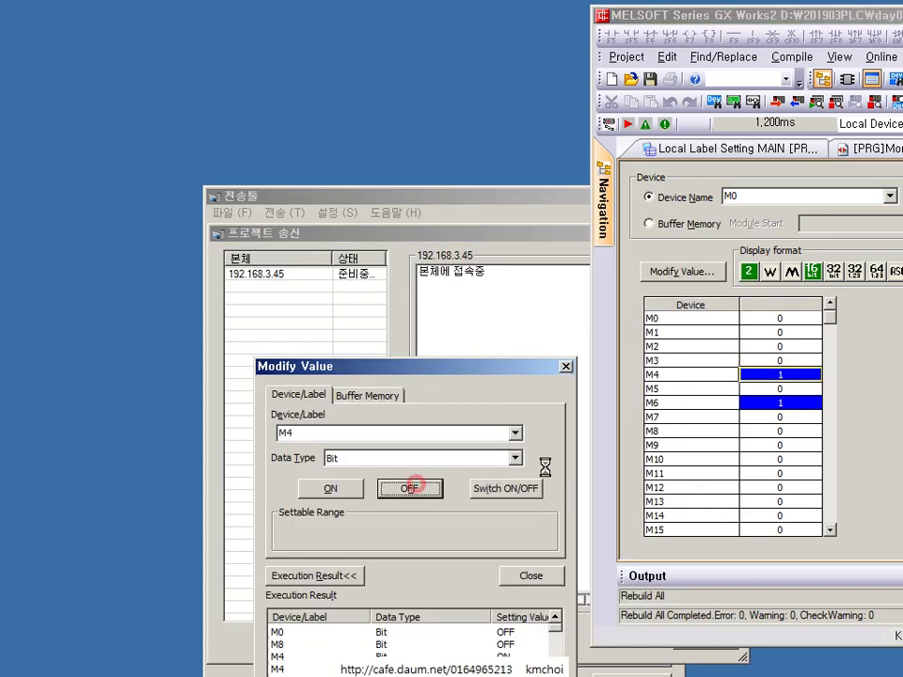
left_click(763, 416)
left_click(742, 388)
left_click(789, 403)
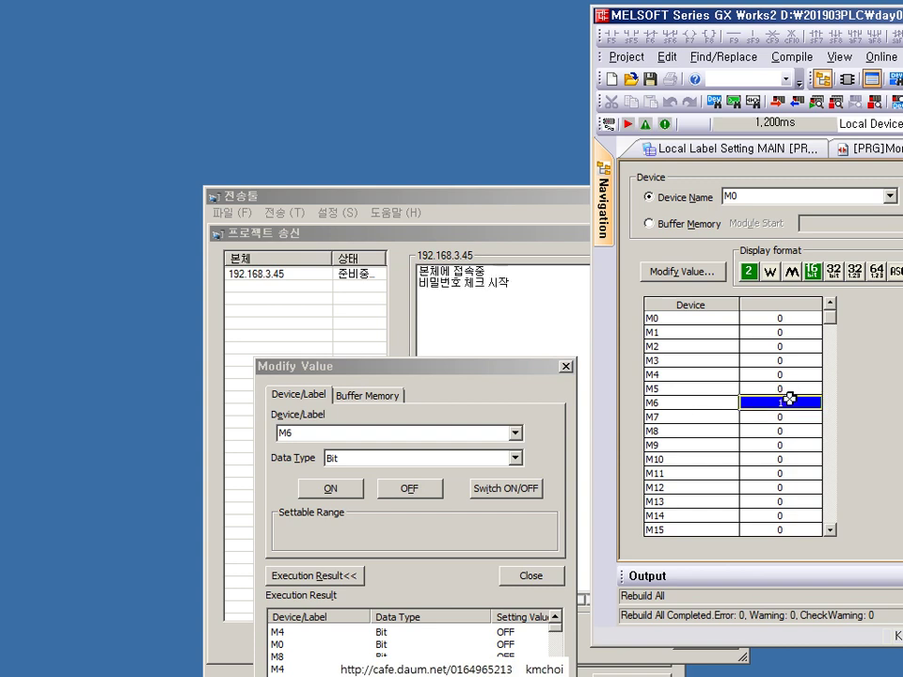
left_click(410, 488)
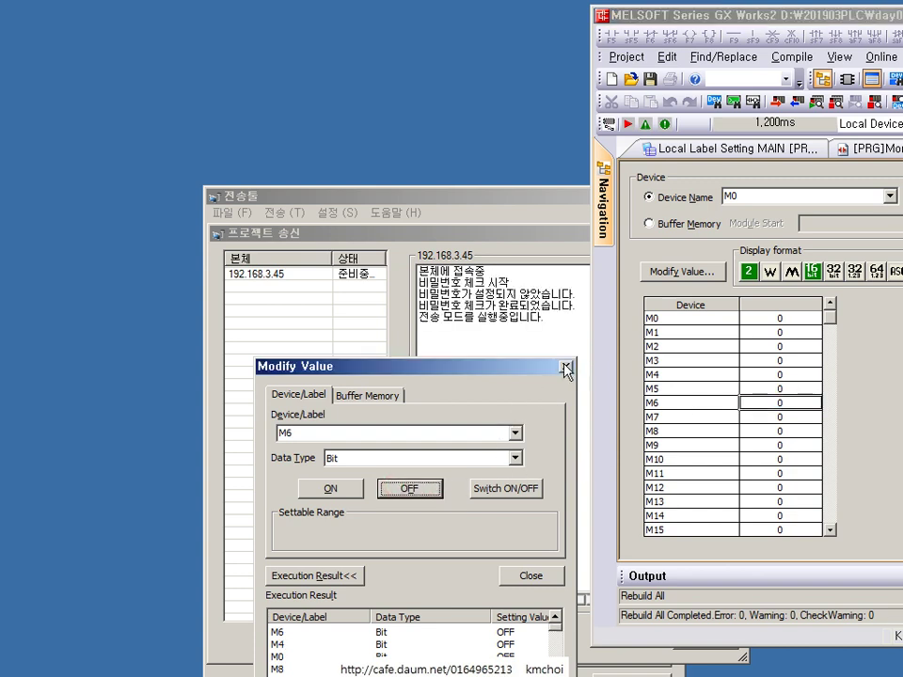
left_click(565, 368)
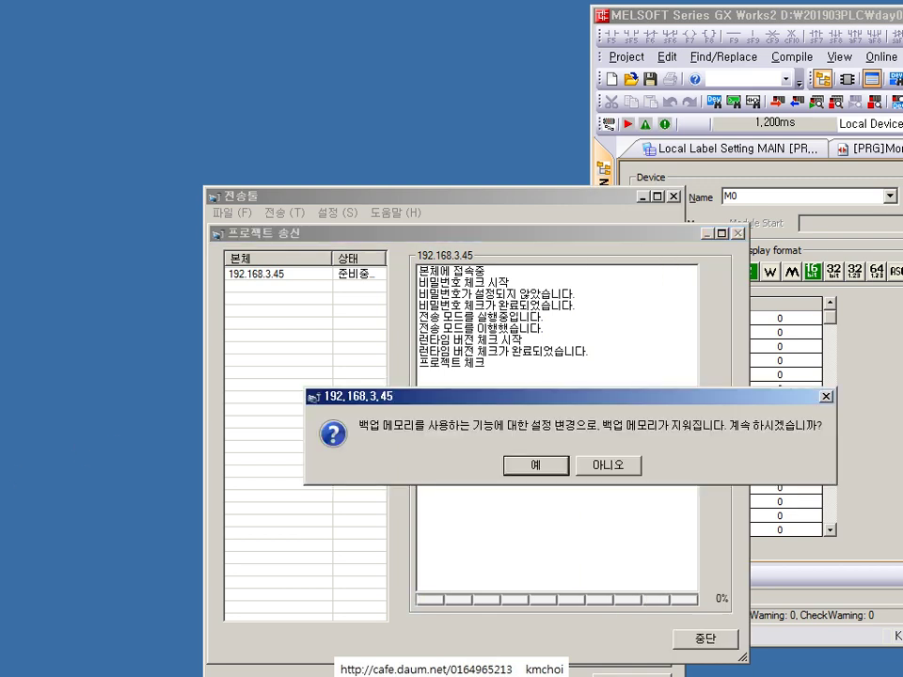
Agree to erasing the backup memory to complete the project transfer, and close the transfer tool (전송툴)
left_click(538, 465)
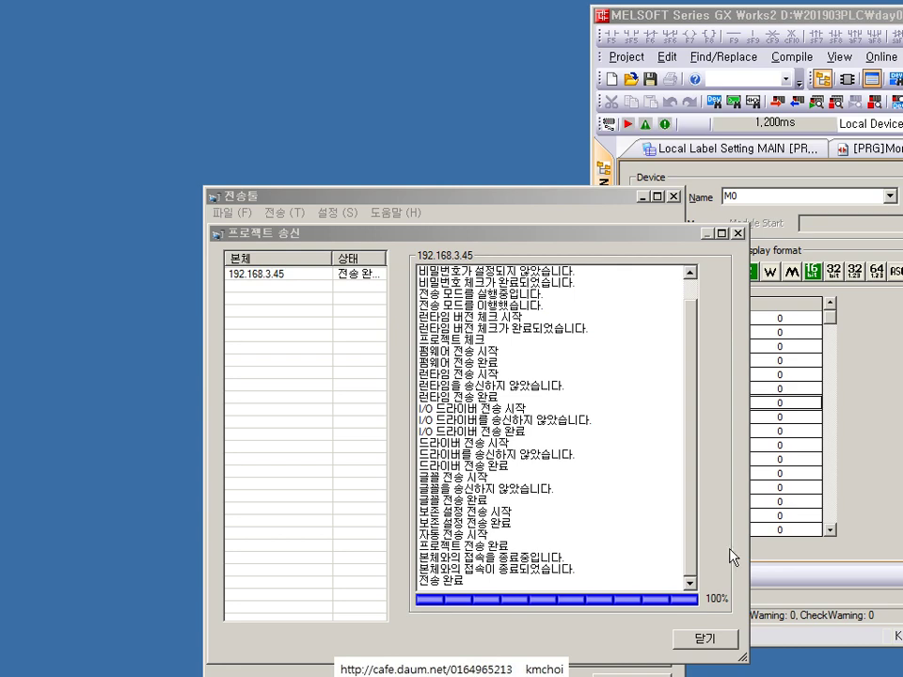
left_click(698, 641)
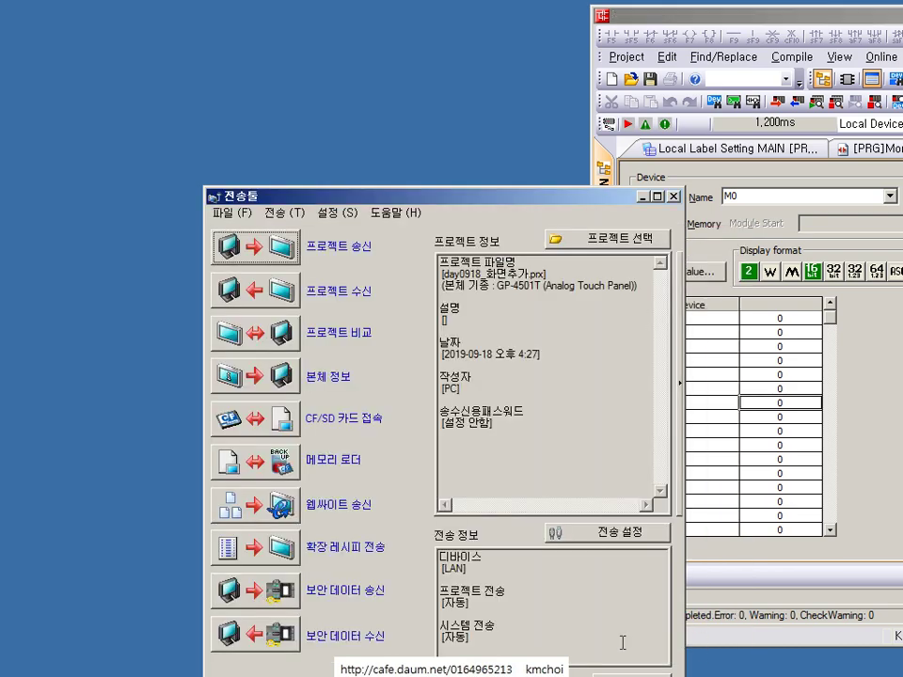
left_click(673, 197)
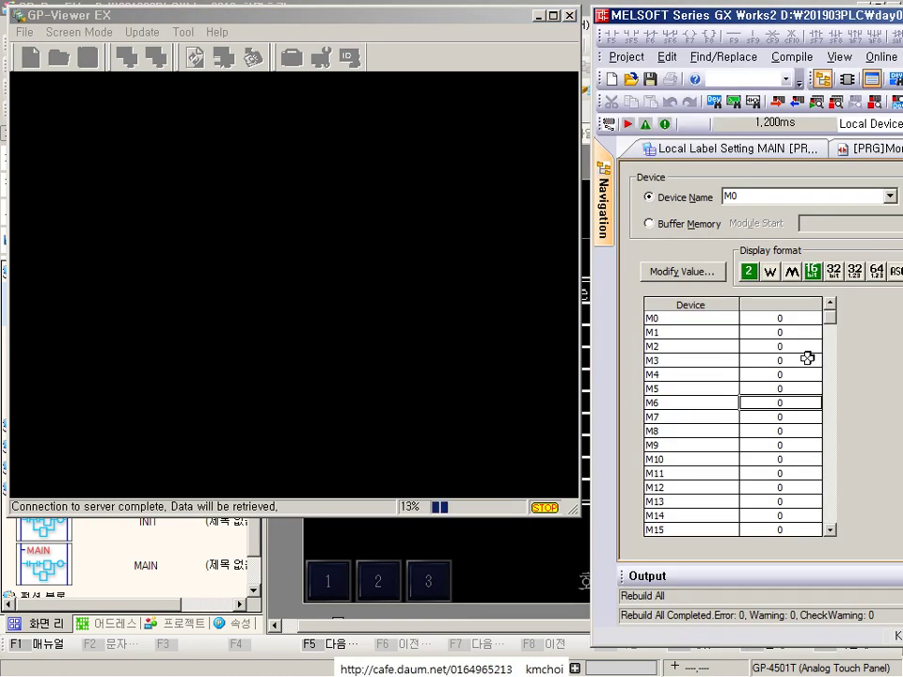
Turn bit M0 ON in GX Works2, keeping the Modify Value dialog clear of the alarm table in GP-Viewer EX
left_click(773, 319)
double_click(774, 321)
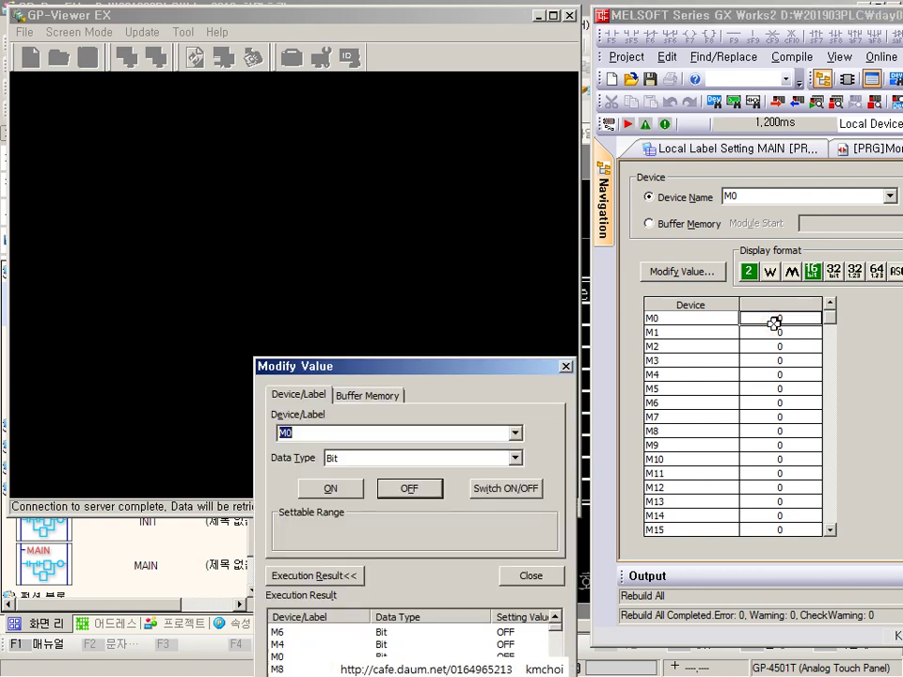
left_click_drag(464, 369, 473, 373)
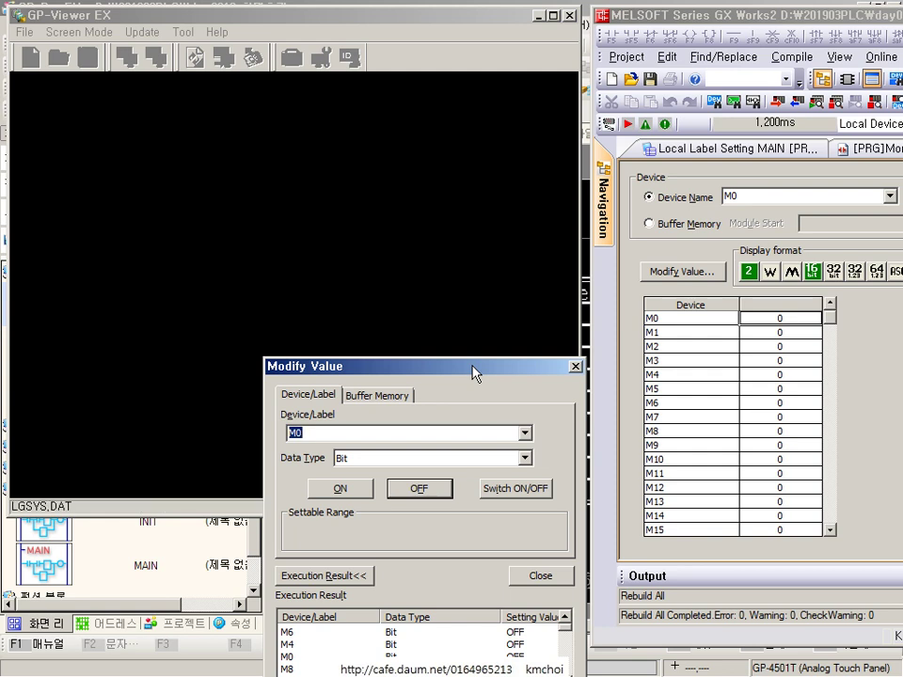
left_click_drag(366, 363, 390, 380)
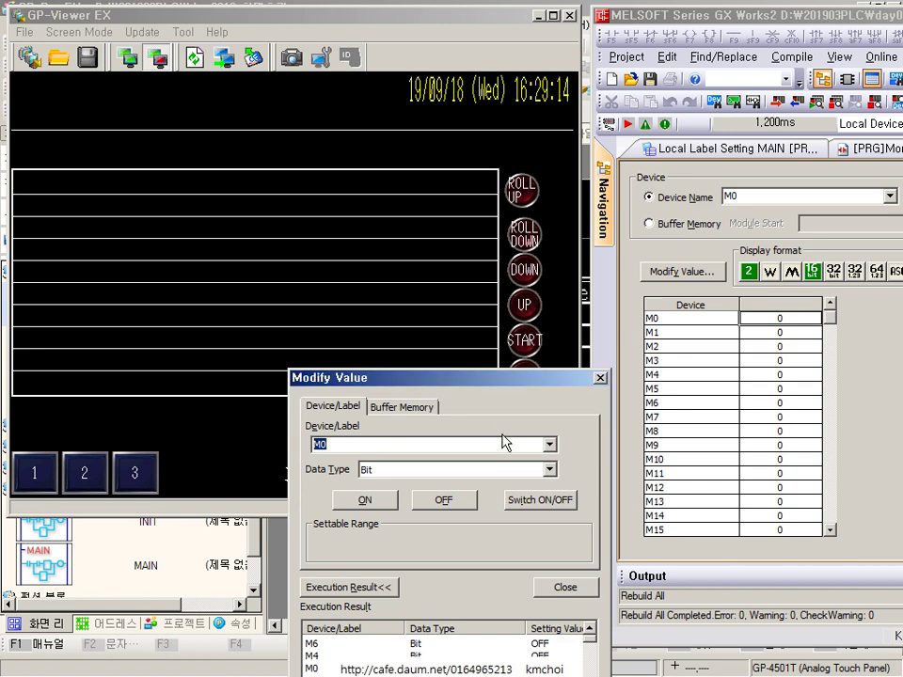
left_click(367, 498)
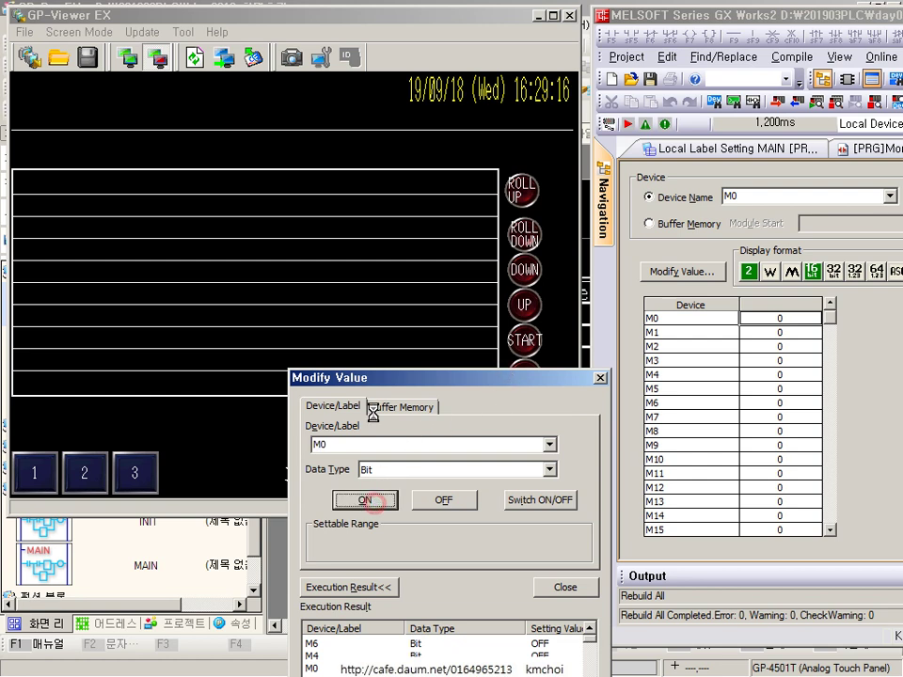
left_click_drag(358, 378, 356, 450)
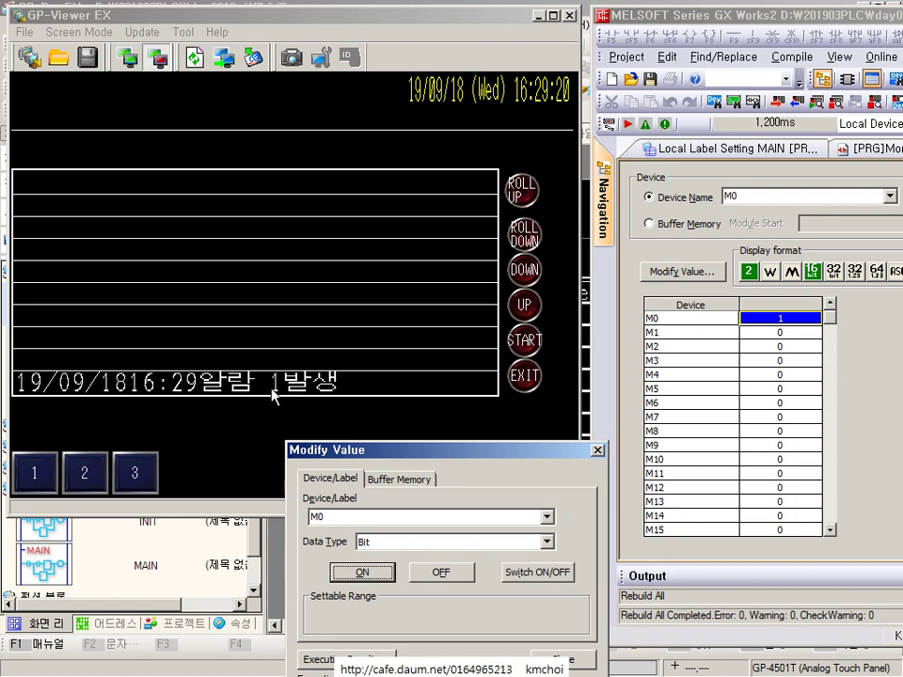
Turn bits M3, M6 and M4 ON in succession
left_click(787, 361)
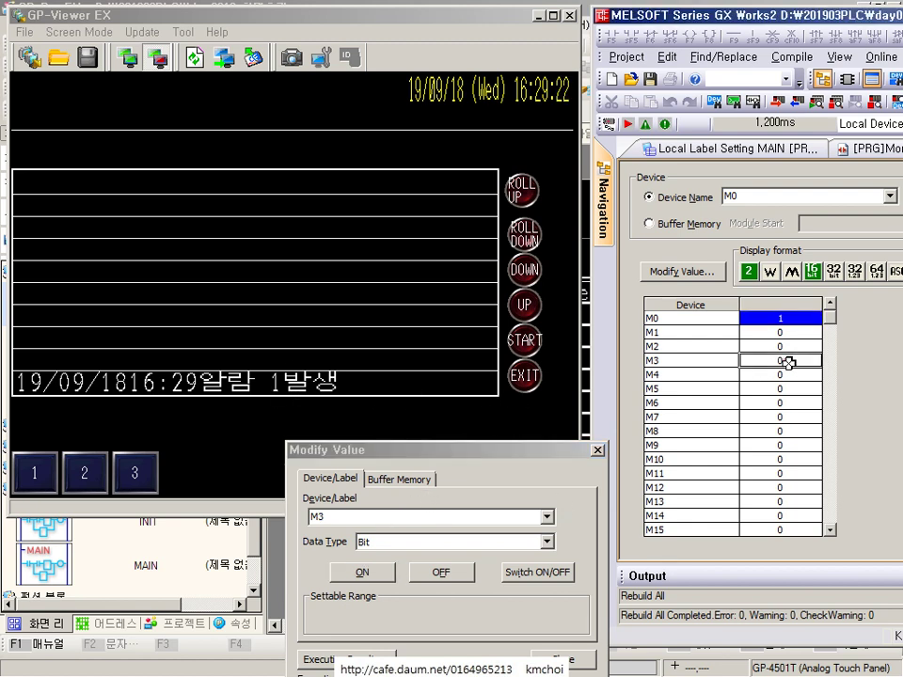
left_click(362, 572)
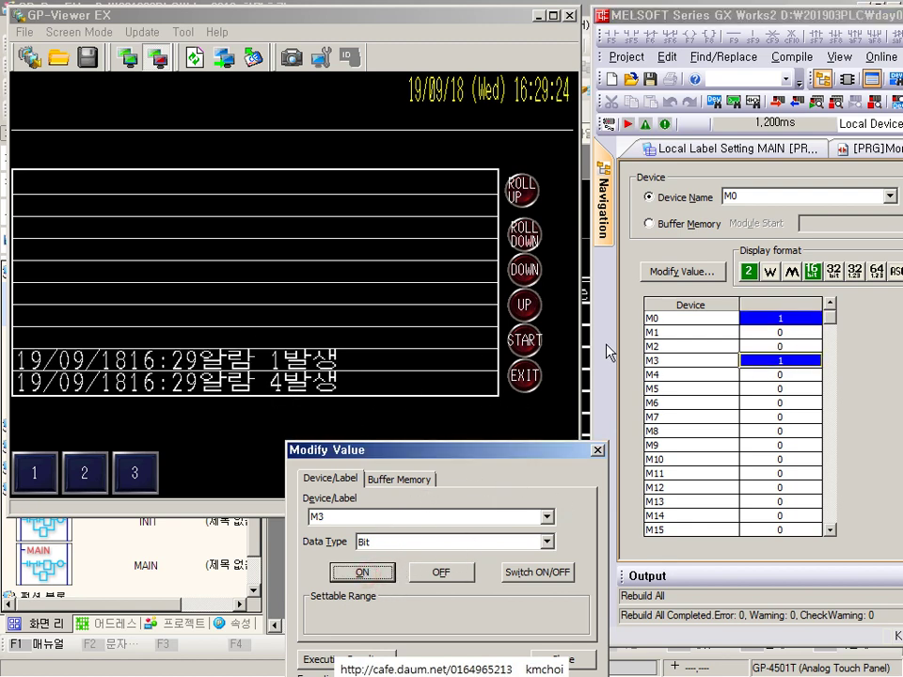
left_click(779, 402)
left_click(362, 572)
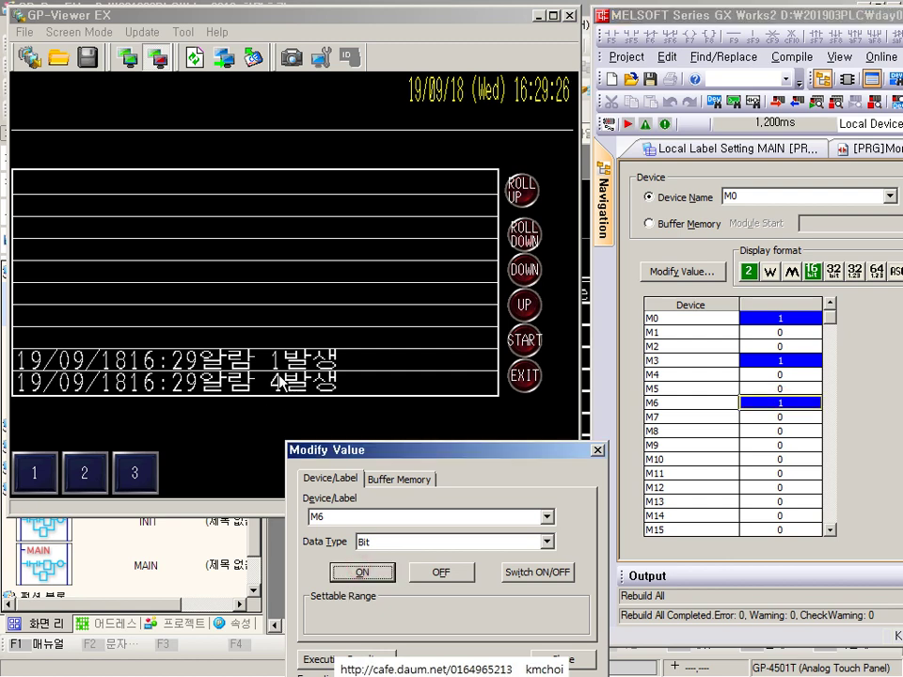
left_click(768, 375)
left_click(380, 574)
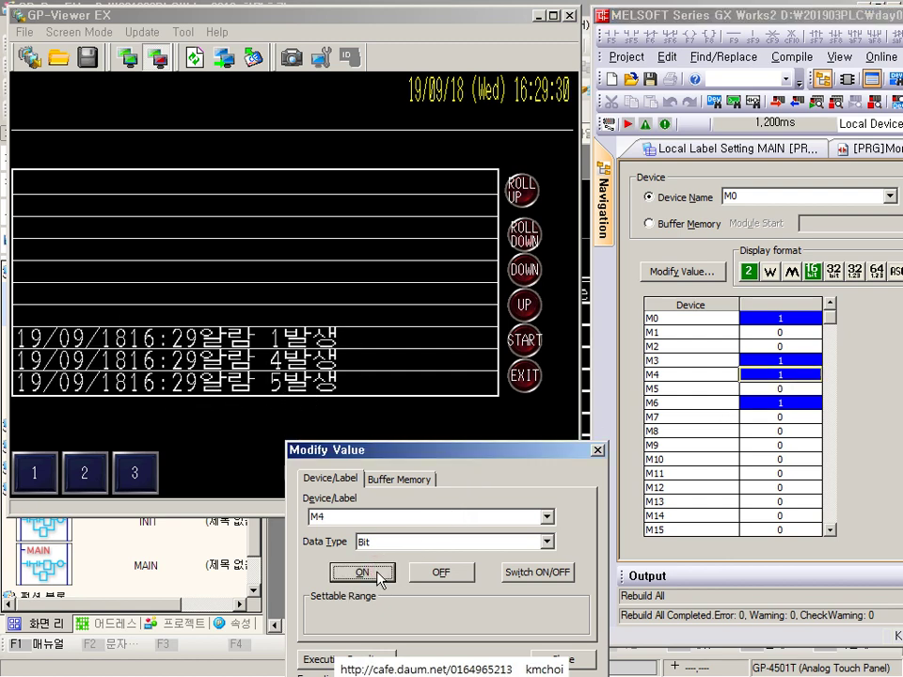
Turn bit M3 OFF and back ON to record a recovery and a second occurrence of its alarm
left_click(766, 359)
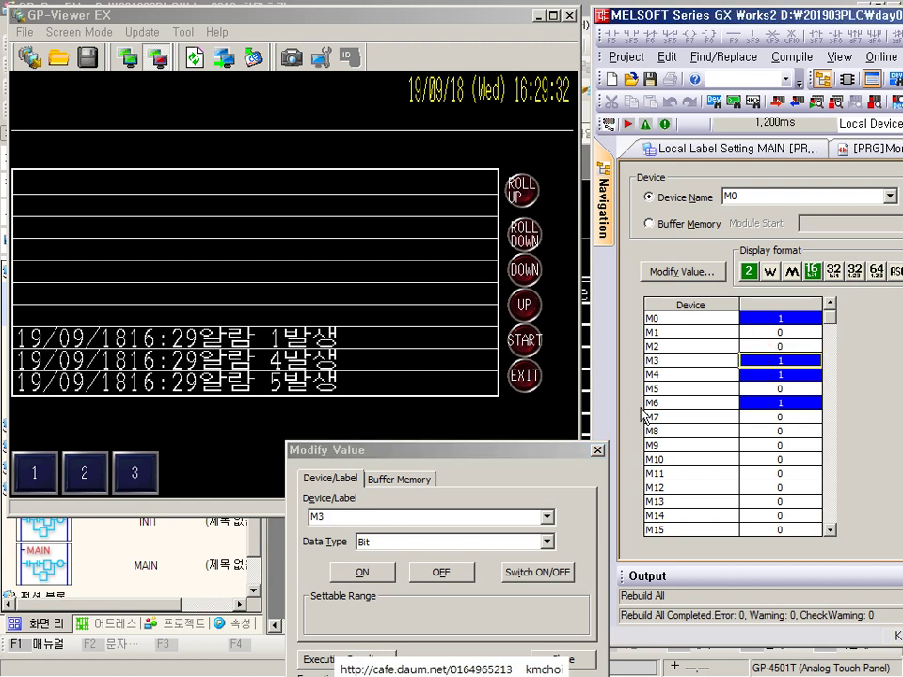
left_click(435, 572)
left_click(371, 574)
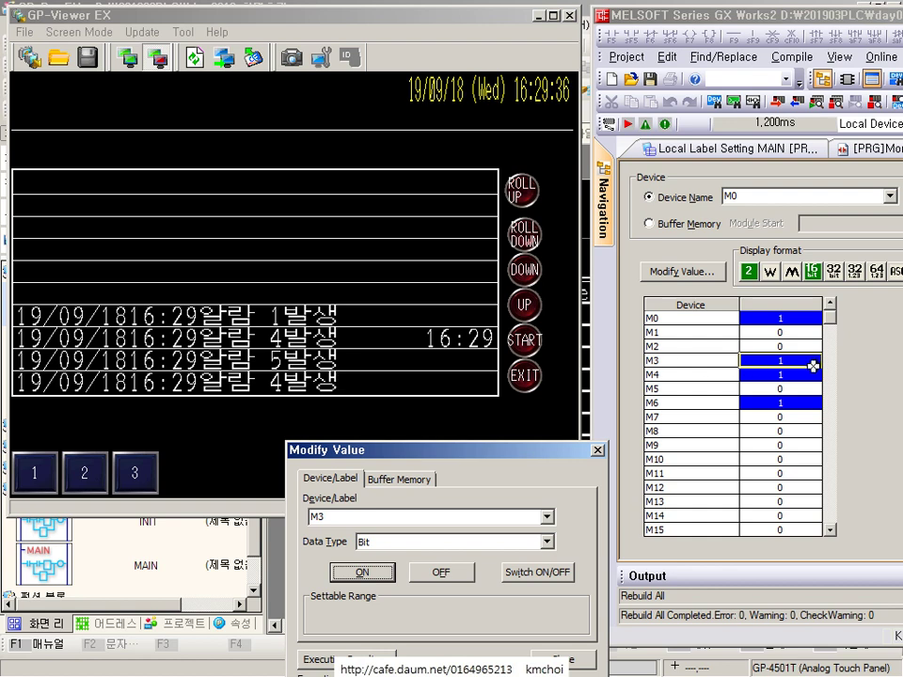
Turn bit M5 ON and back OFF, and turn bit M6 OFF
left_click(783, 388)
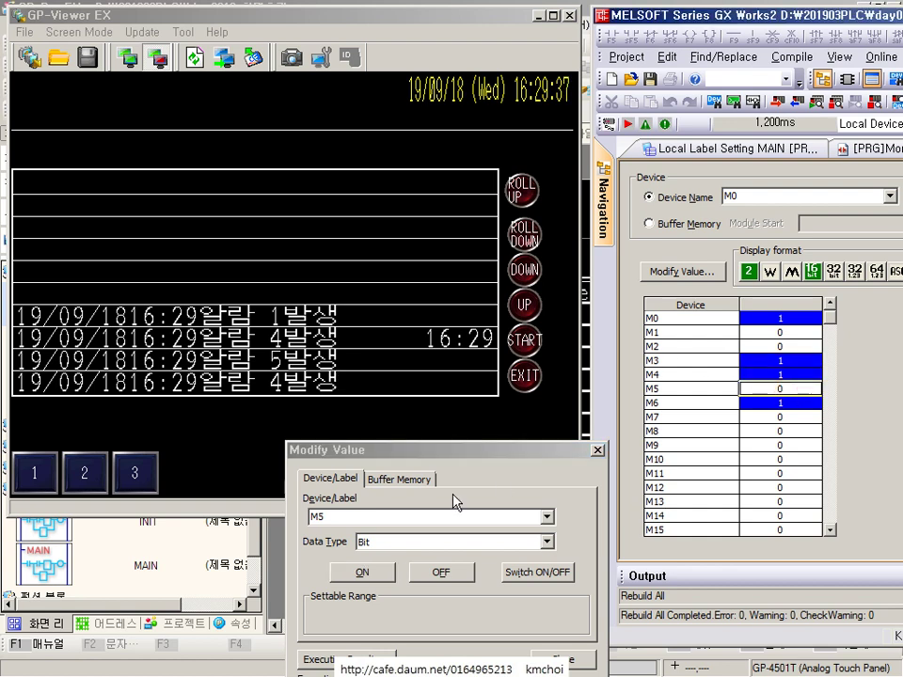
left_click(381, 571)
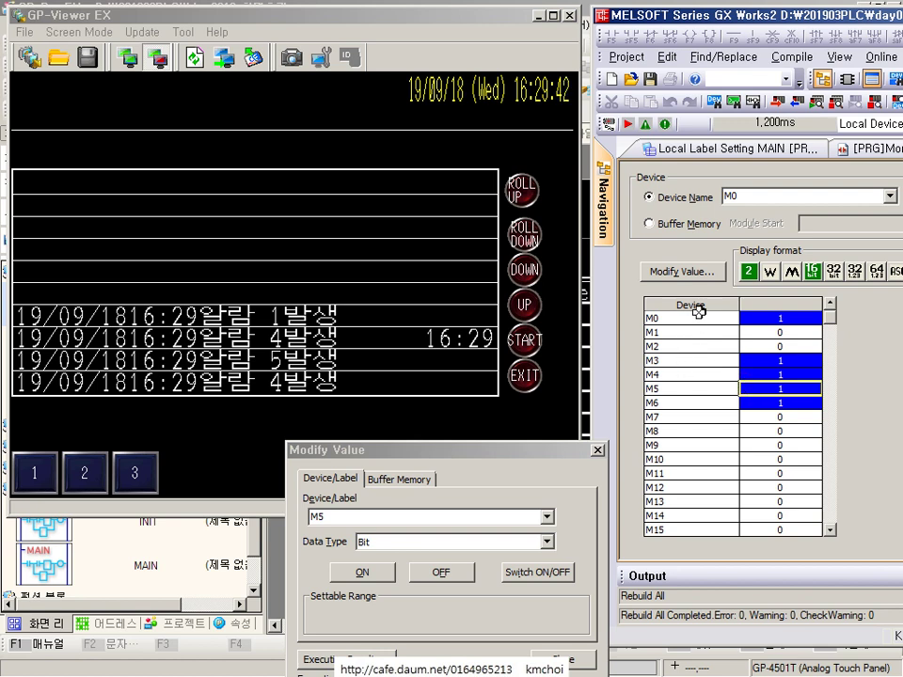
left_click(696, 375)
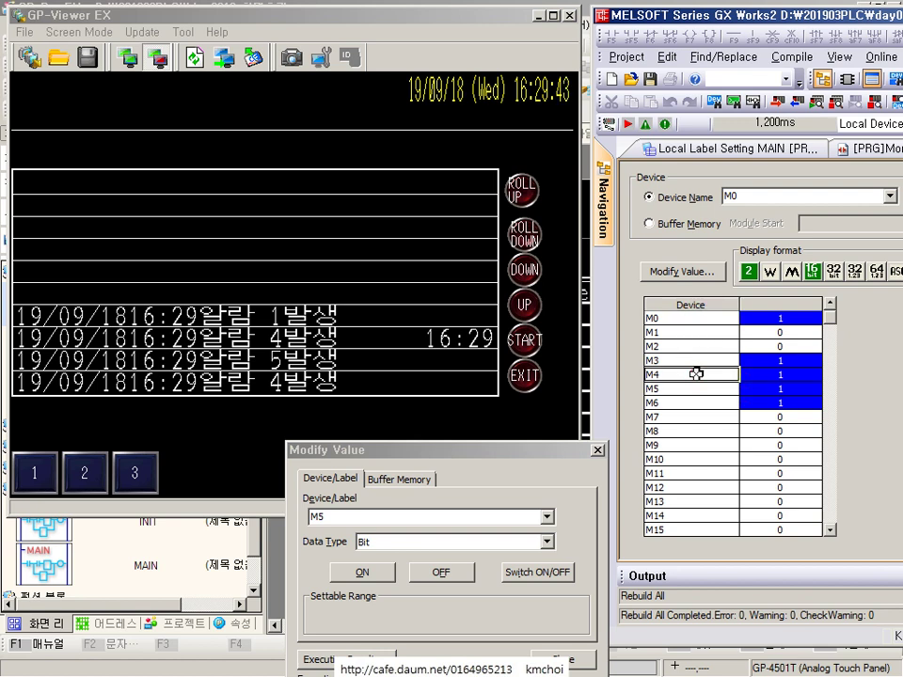
left_click(753, 388)
left_click(459, 573)
left_click(760, 403)
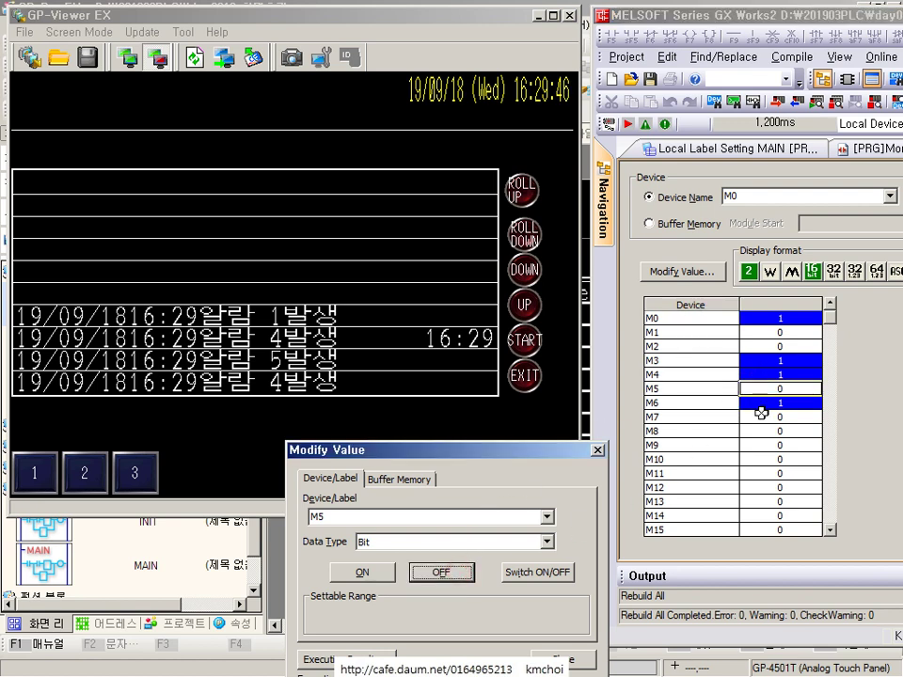
left_click(459, 576)
Turn bits M2 and M1 ON to trigger their alarms
left_click(772, 345)
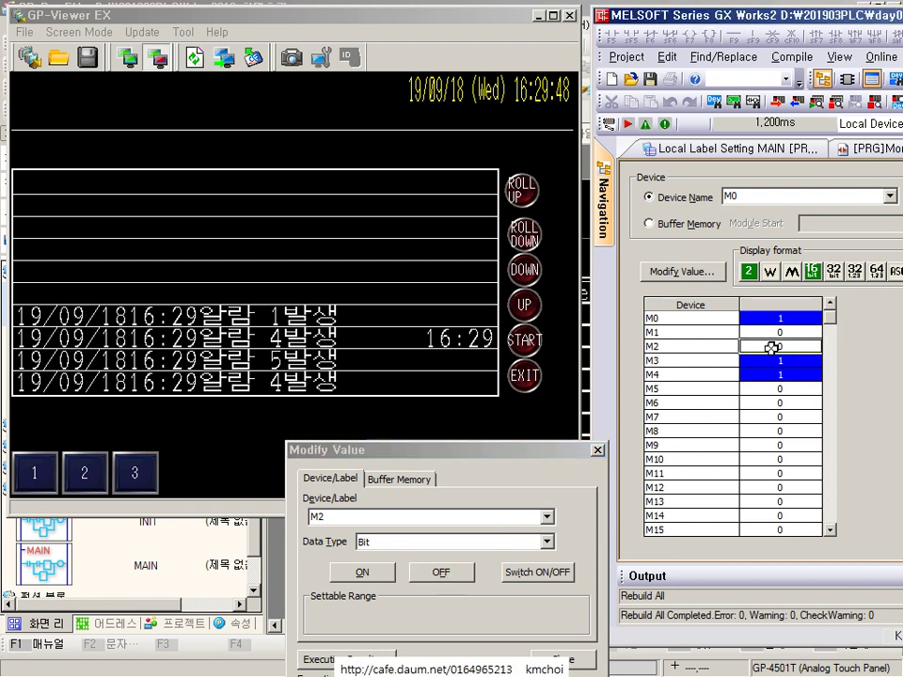
left_click(363, 572)
left_click(773, 336)
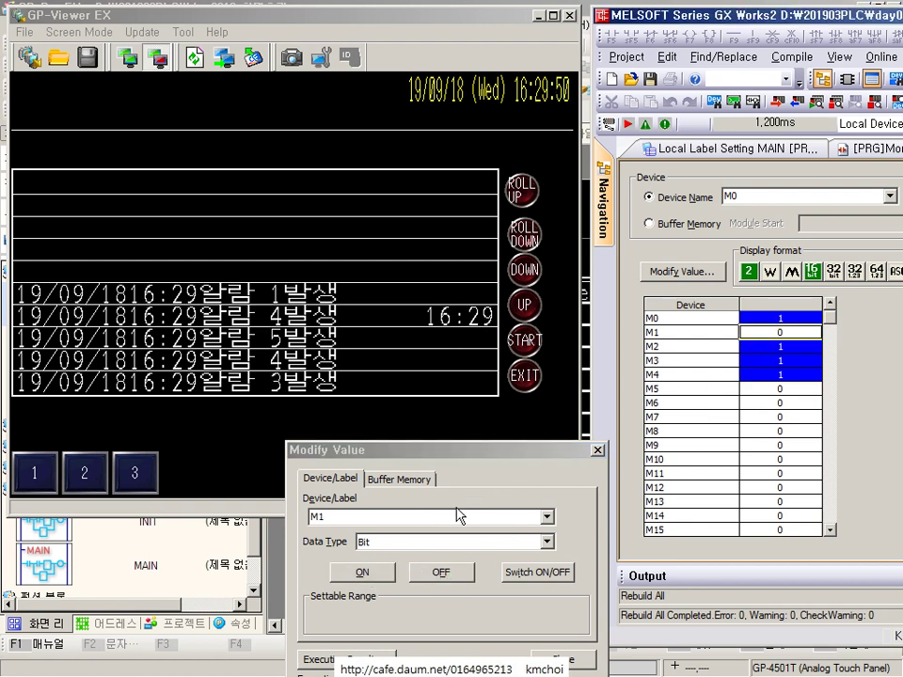
left_click(362, 572)
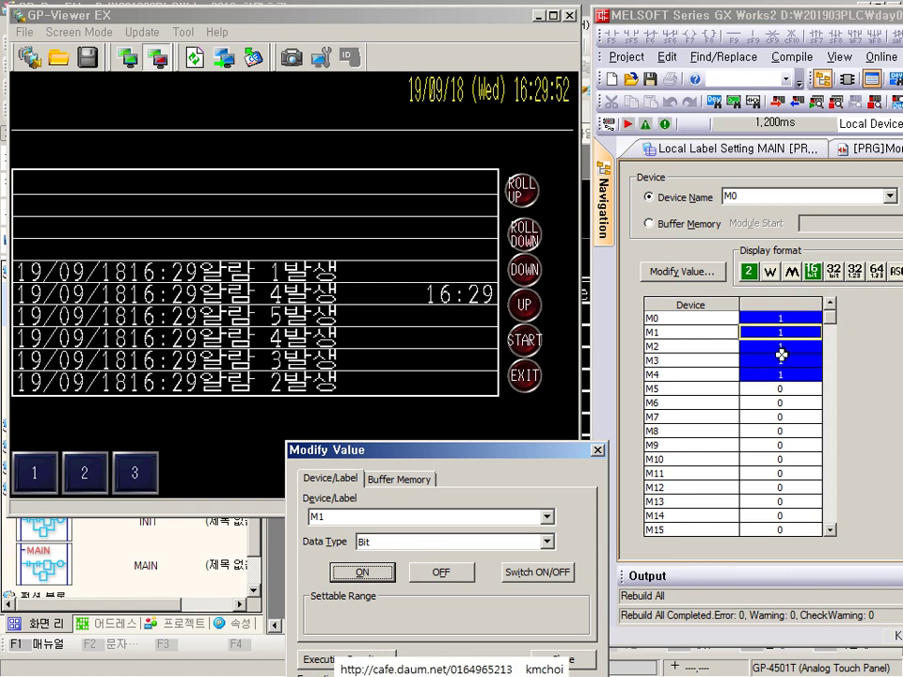
Turn bits M1, M2 and M3 OFF in order to record their recovery times in the alarm table
left_click(449, 573)
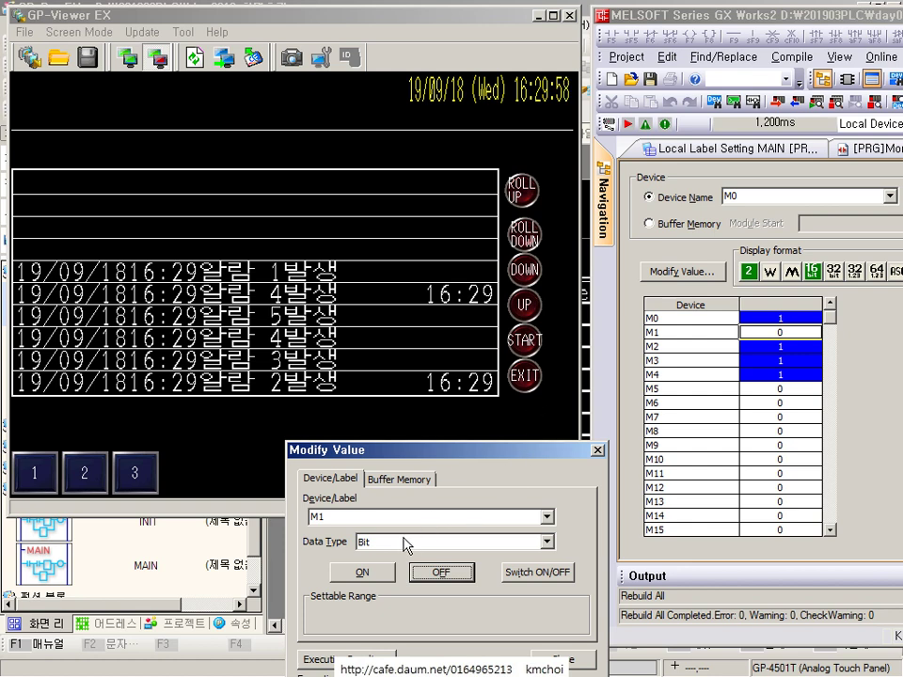
left_click(779, 346)
left_click(438, 576)
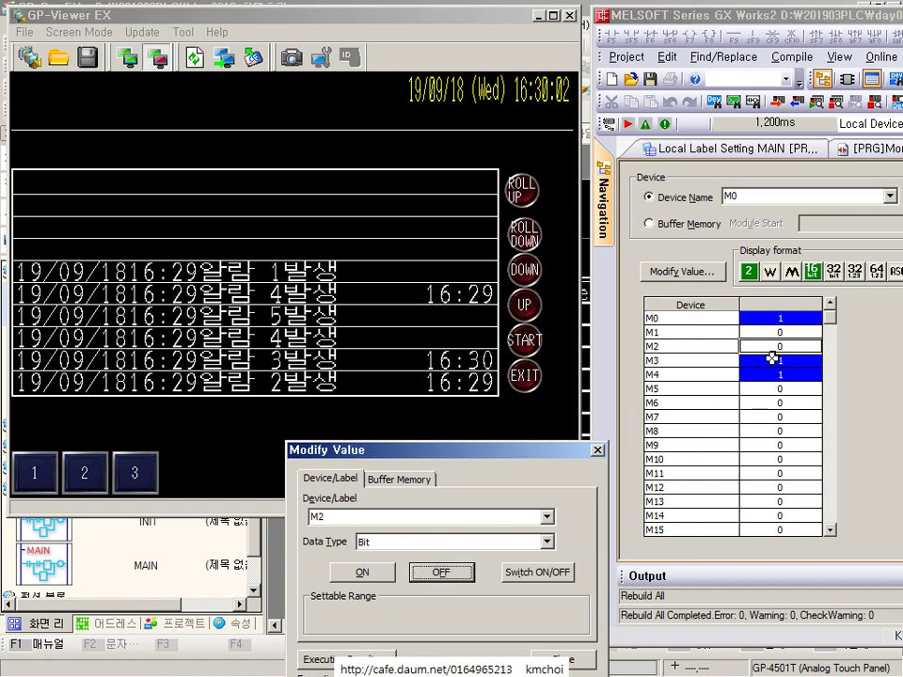
left_click(771, 359)
left_click(440, 572)
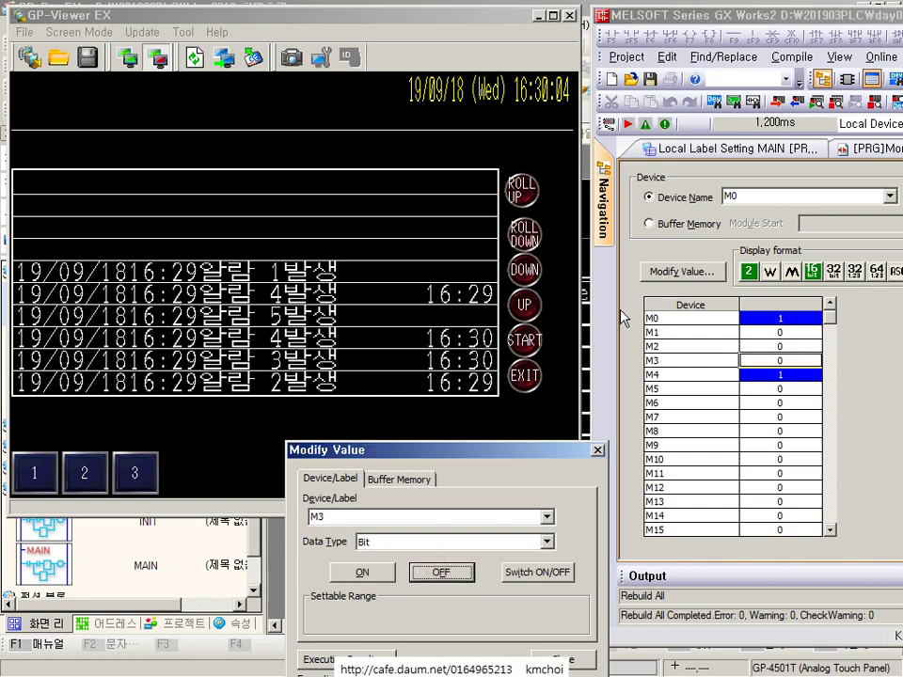
Turn bit M0 OFF and bit M1 ON again
left_click(752, 318)
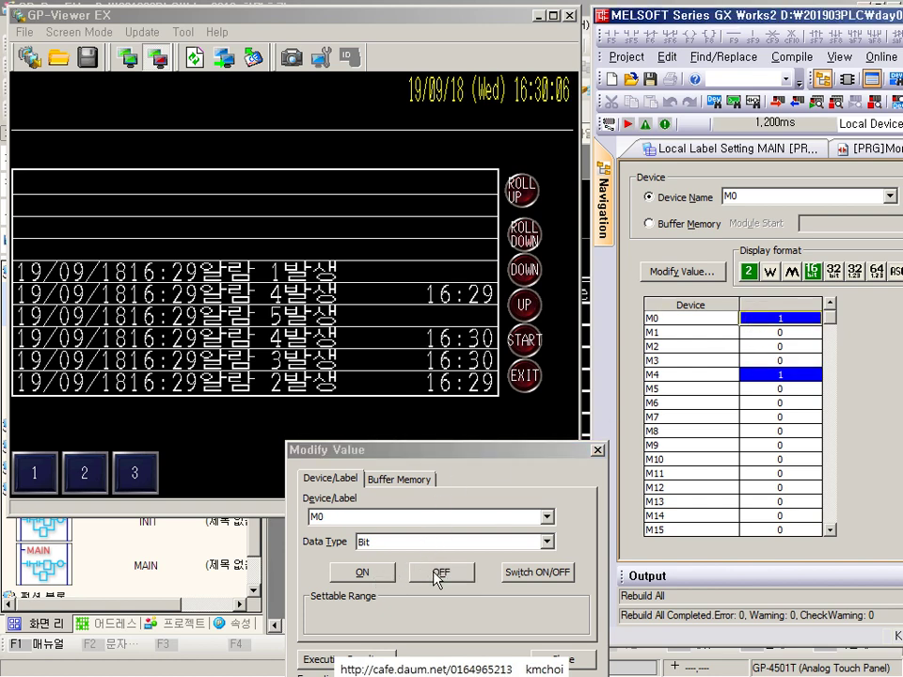
left_click(439, 572)
left_click(778, 332)
left_click(361, 572)
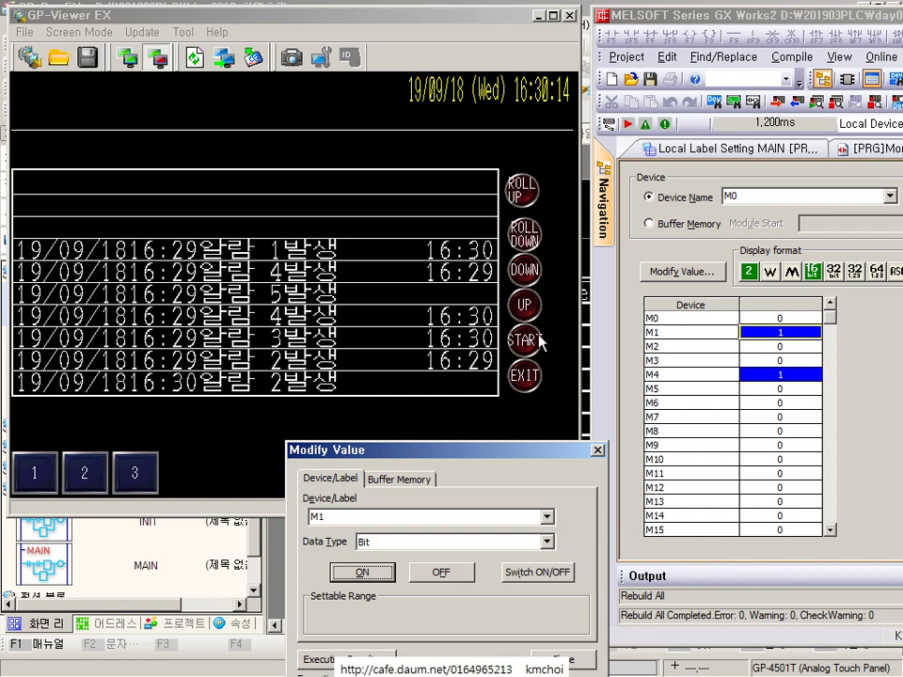
Try the ROLL UP, ROLL DOWN, DOWN and UP switches beside the partly filled alarm history table
left_click(527, 247)
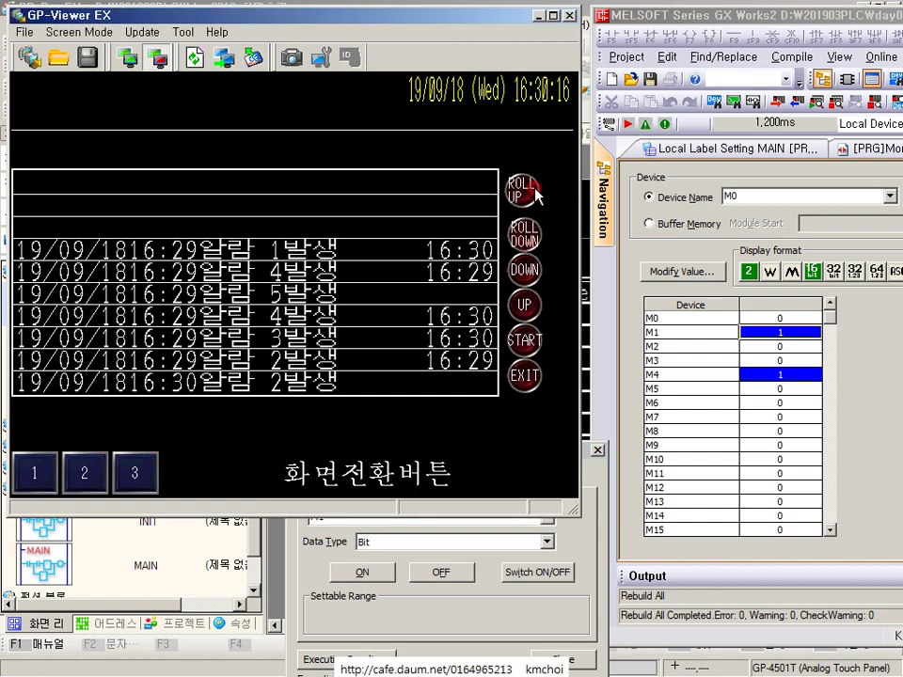
left_click(527, 235)
left_click(532, 270)
left_click(524, 305)
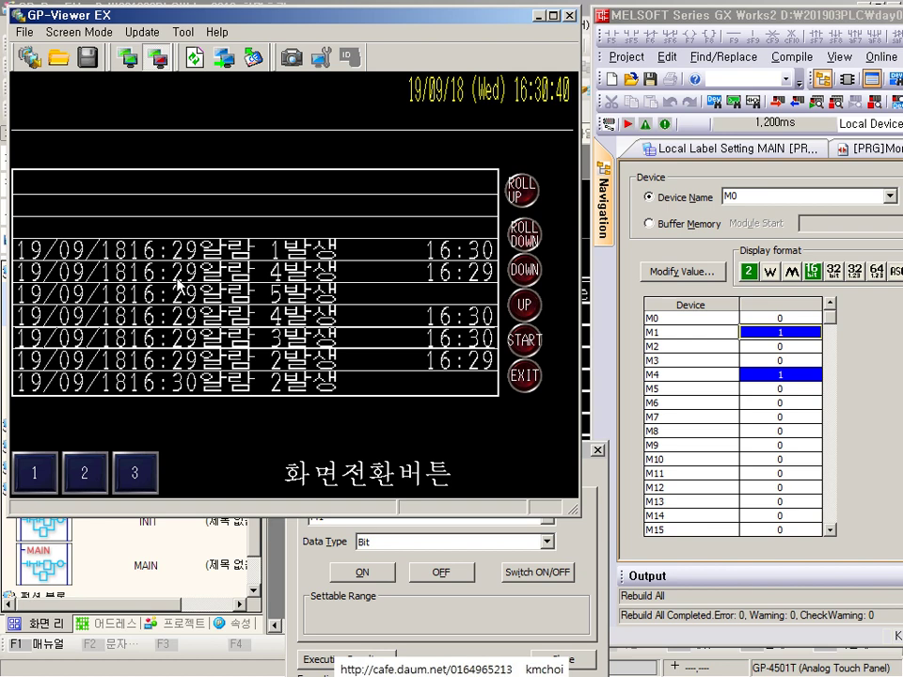
Turn bit M1 OFF and close the value modification dialog
double_click(775, 329)
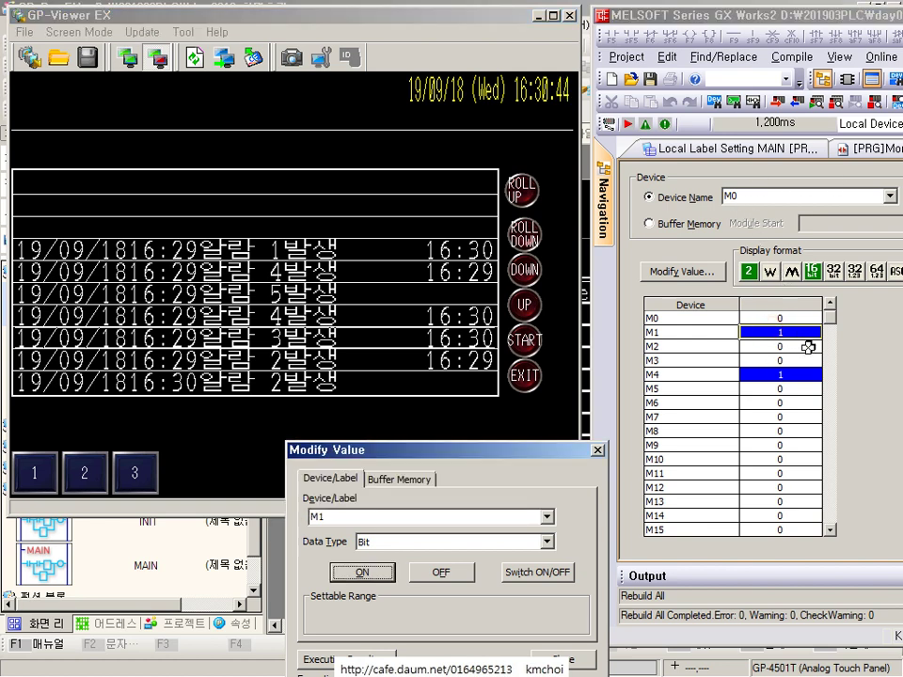
key("alt+f")
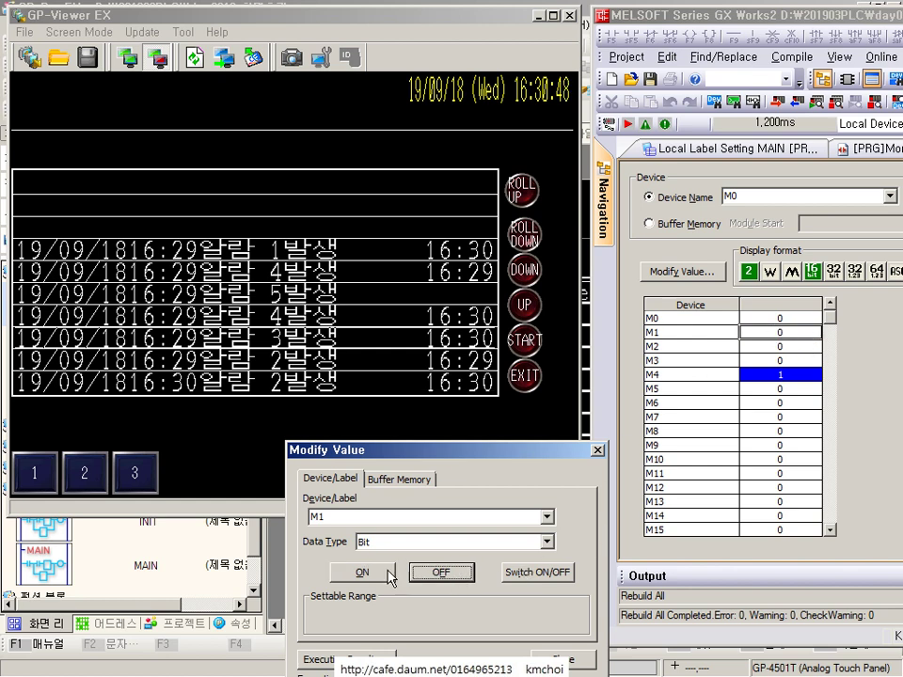
left_click(597, 452)
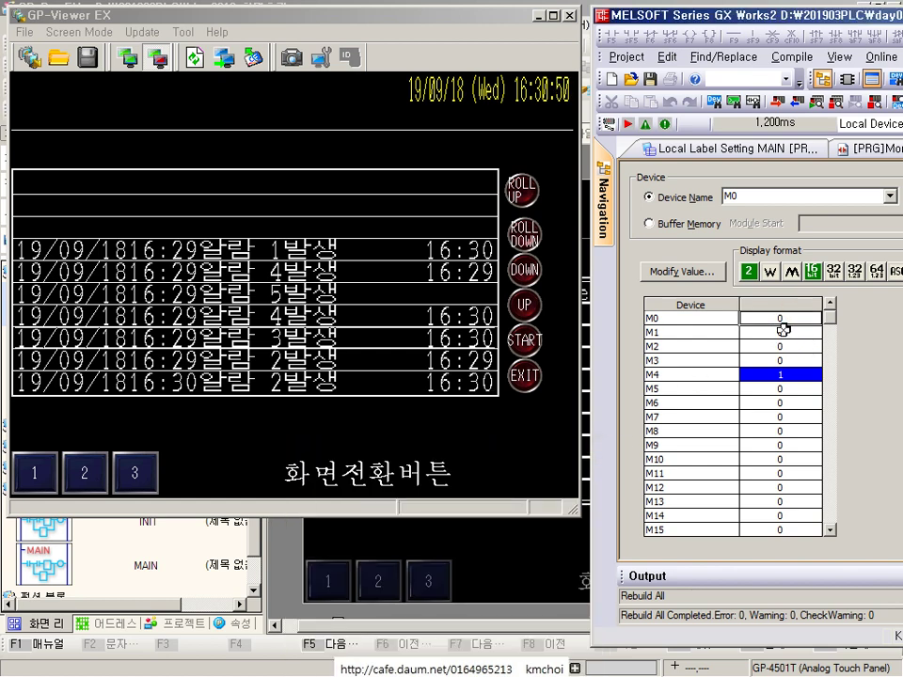
Toggle bits M0 to M3 directly in the device monitor list to fill the alarm history, turn M4 OFF, and leave only M0 ON
left_click(783, 331)
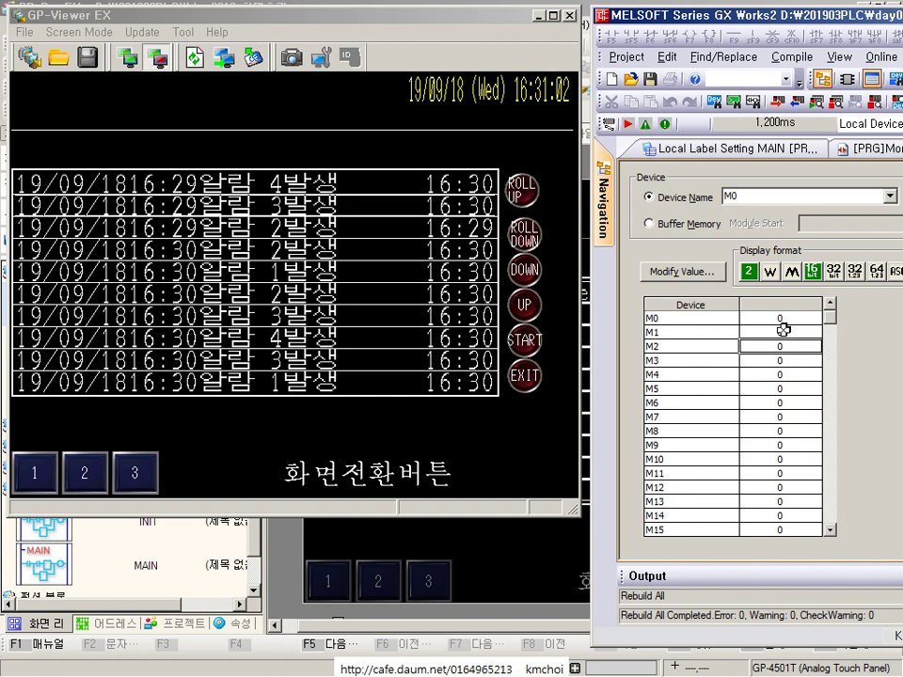
key("shift+Return")
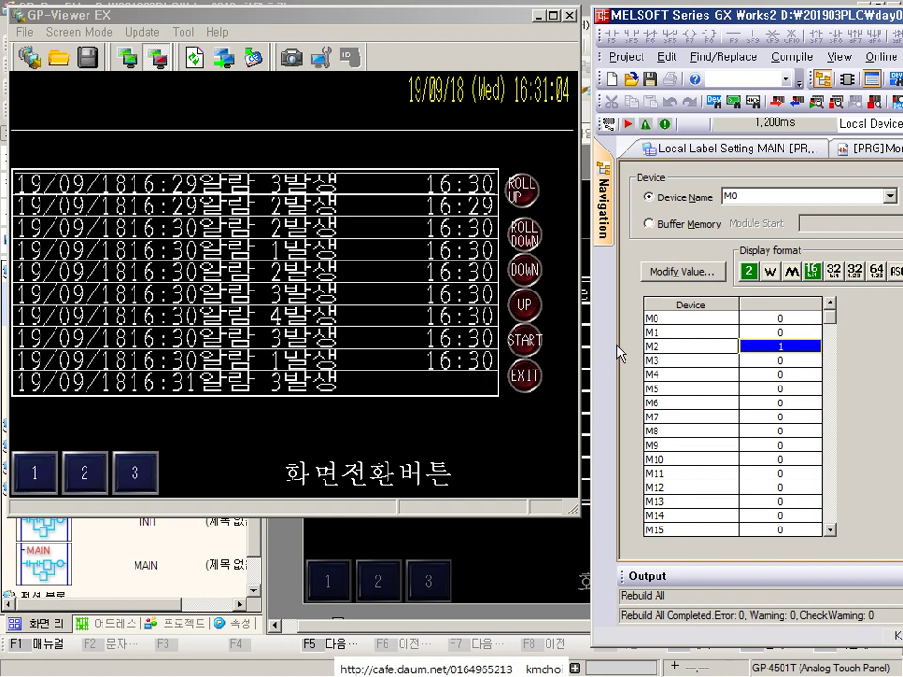
double_click(770, 318, "shift")
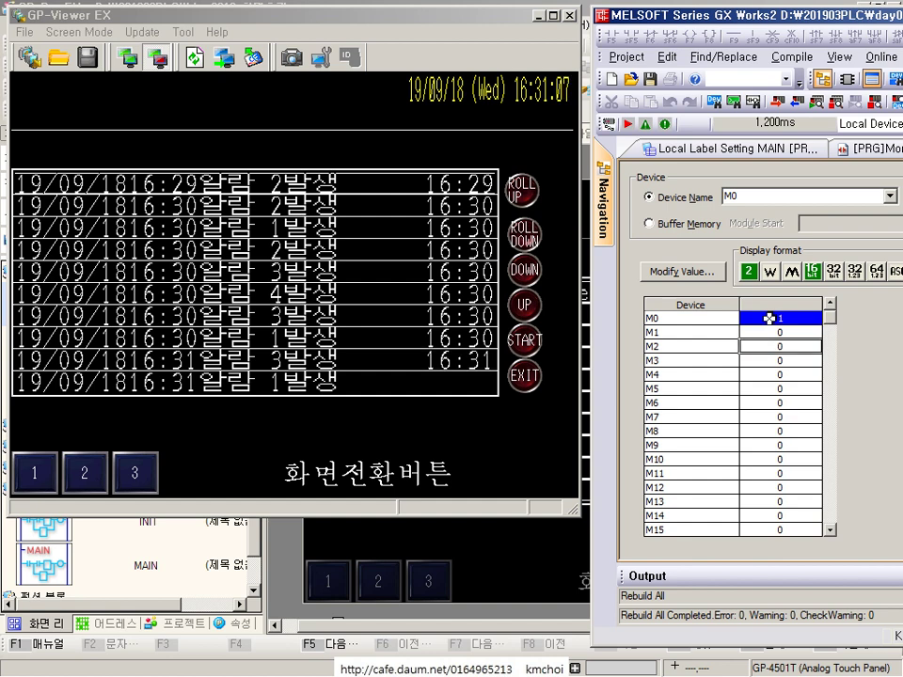
Scroll through the full alarm history with the DOWN, UP and roll switches to examine the older entries and their recovery times
left_click(527, 271)
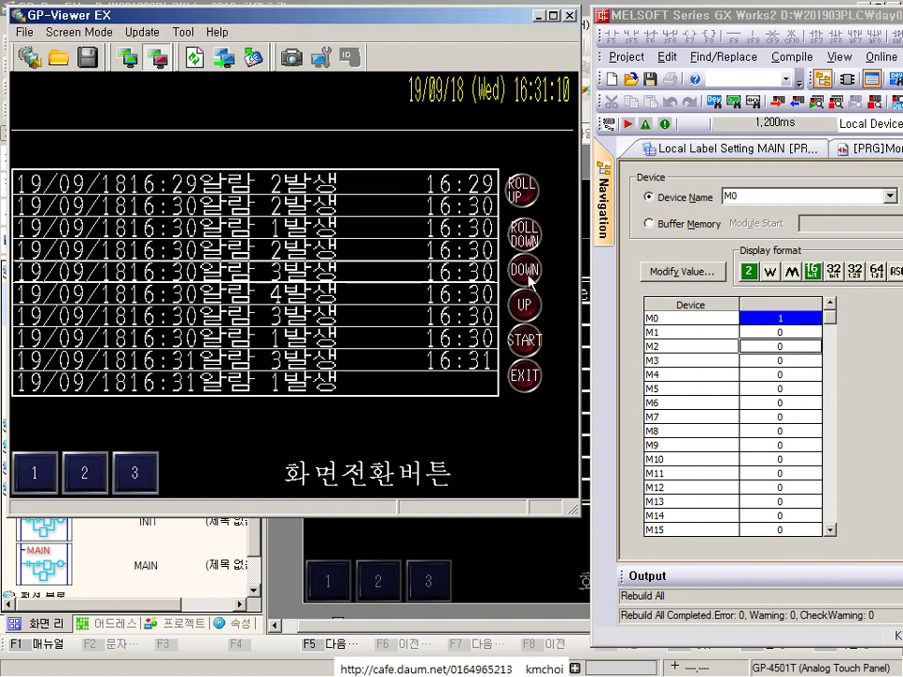
left_click(524, 303)
left_click(525, 272)
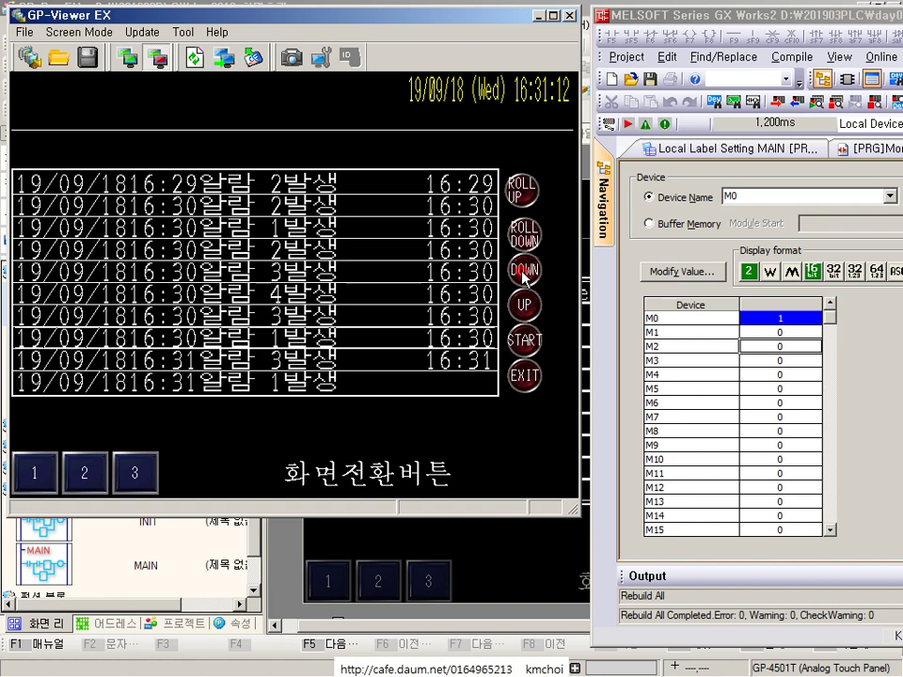
left_click(525, 303)
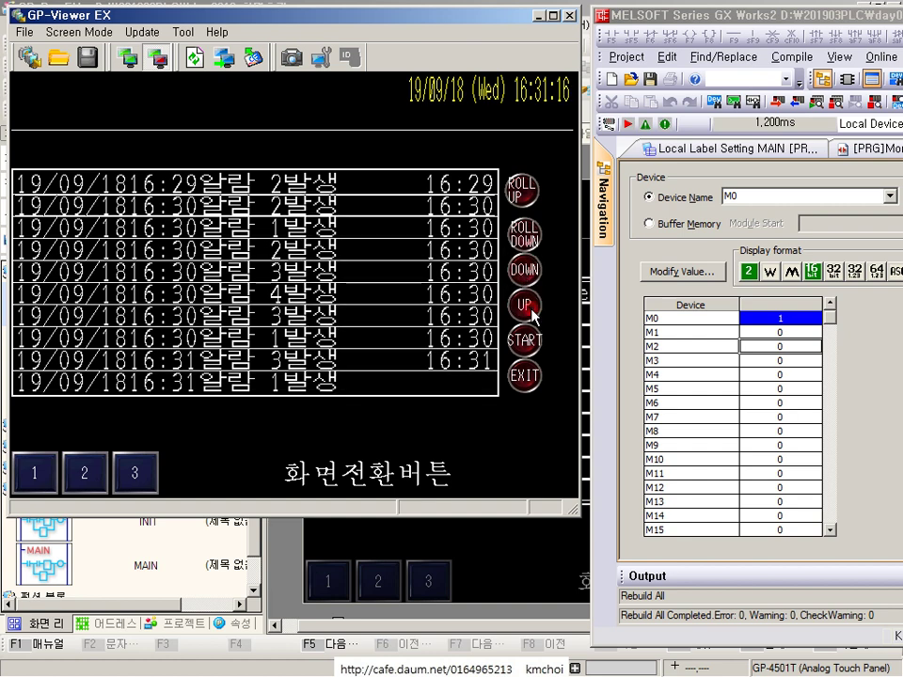
left_click(530, 309)
left_click(530, 306)
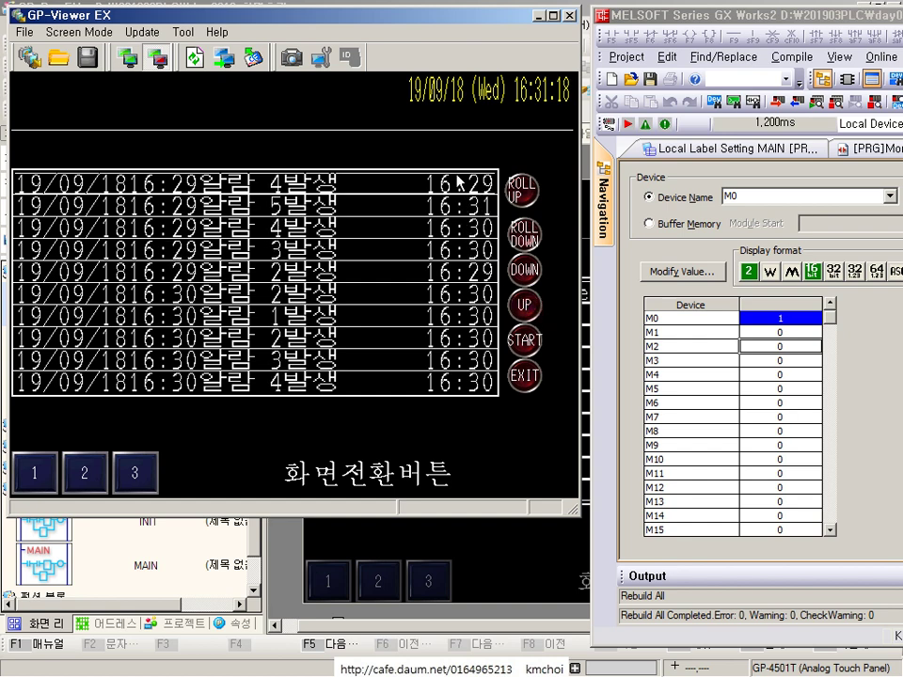
left_click(527, 301)
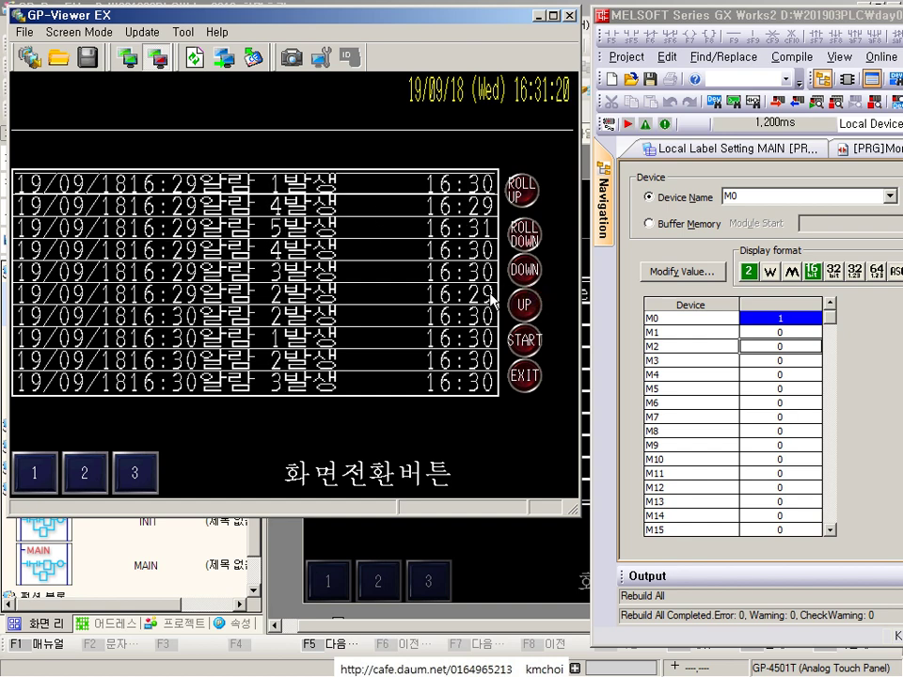
left_click(526, 252)
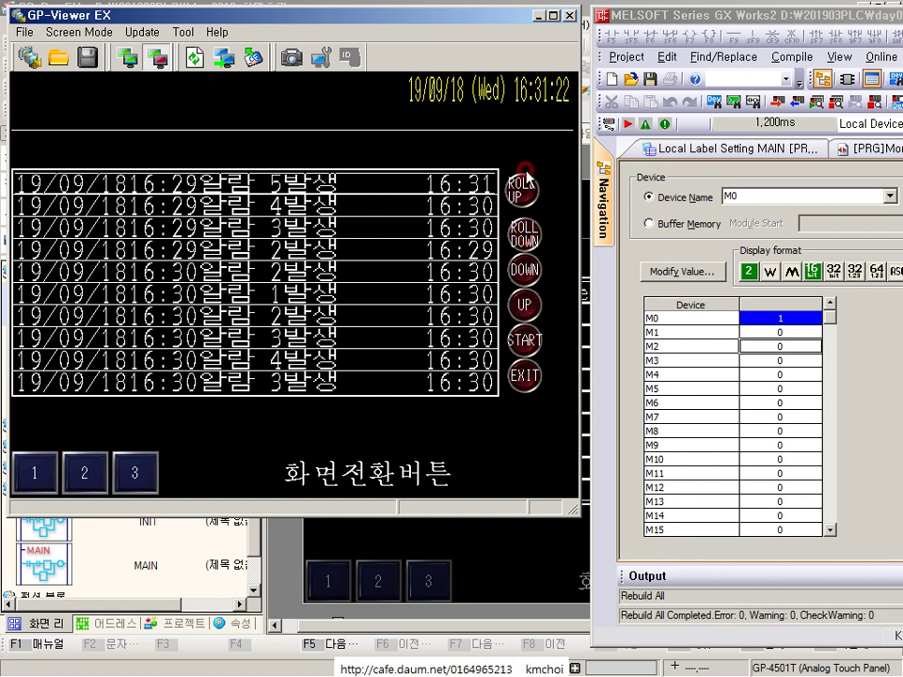
left_click(525, 233)
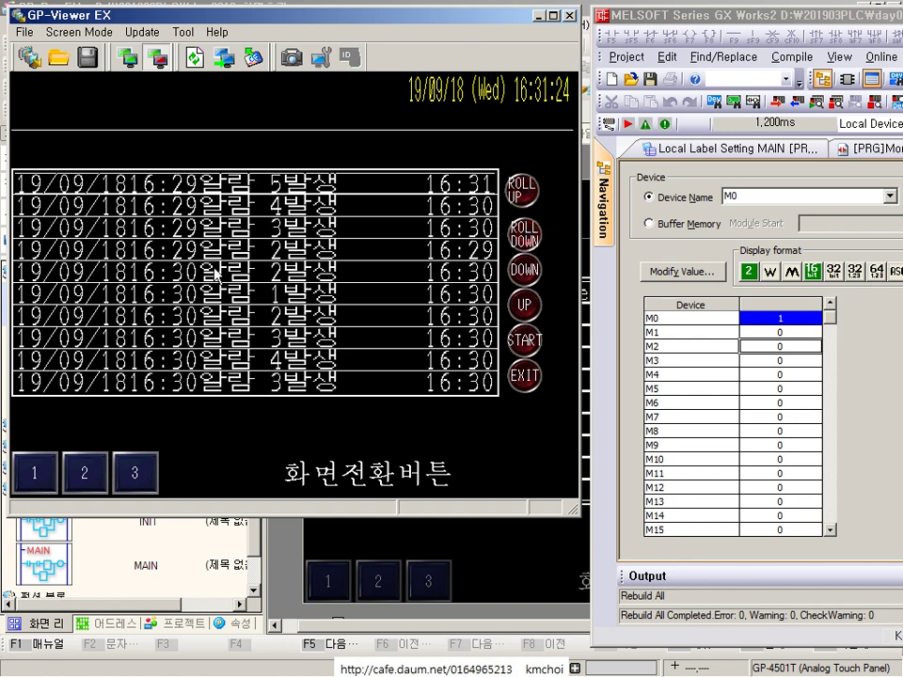